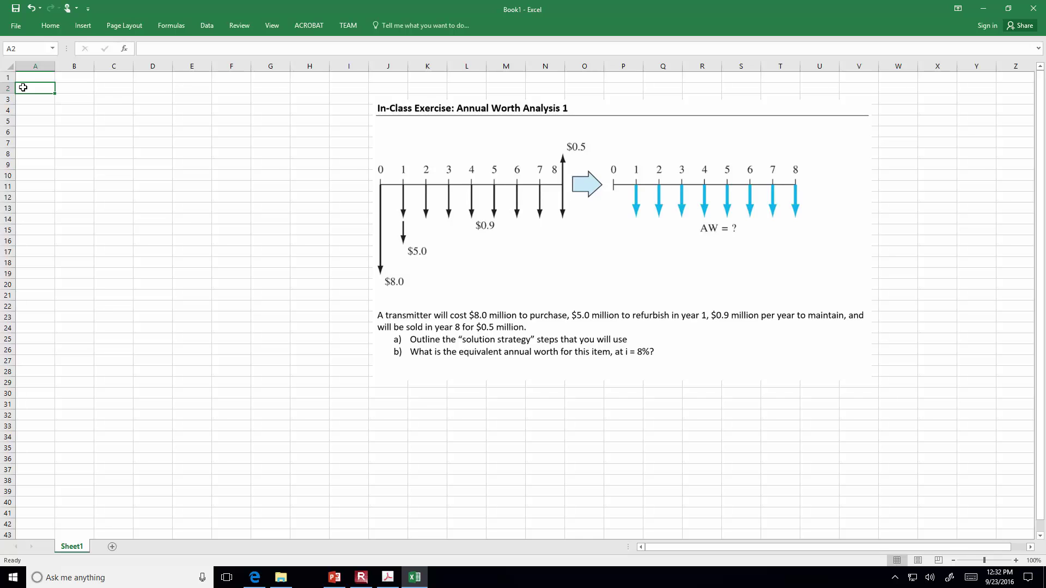
- Enter the 0.08 interest rate in B2 and the Year and Amount headings in row 3
key("Right")
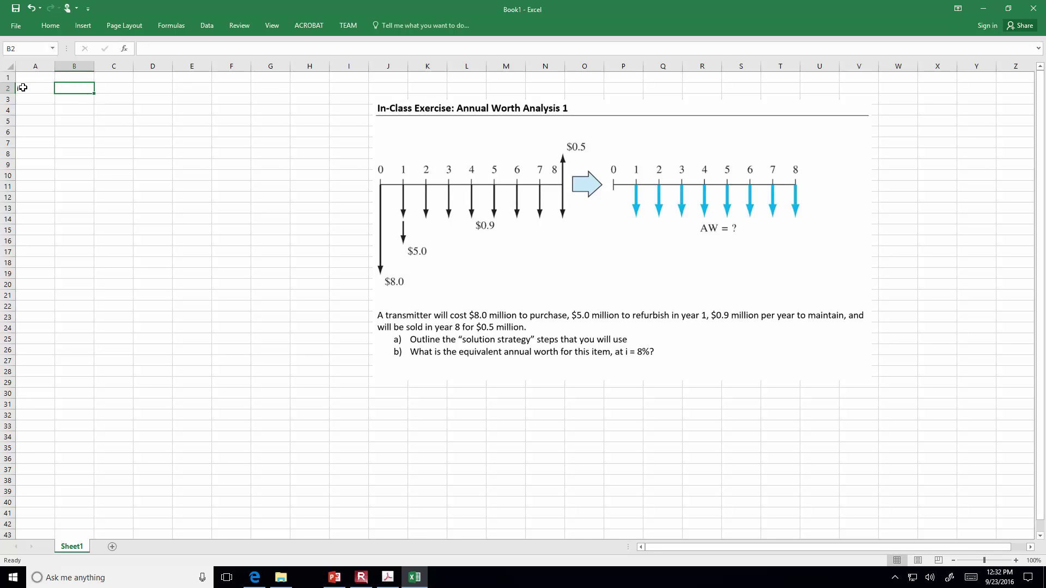
type("0.08")
key("Return")
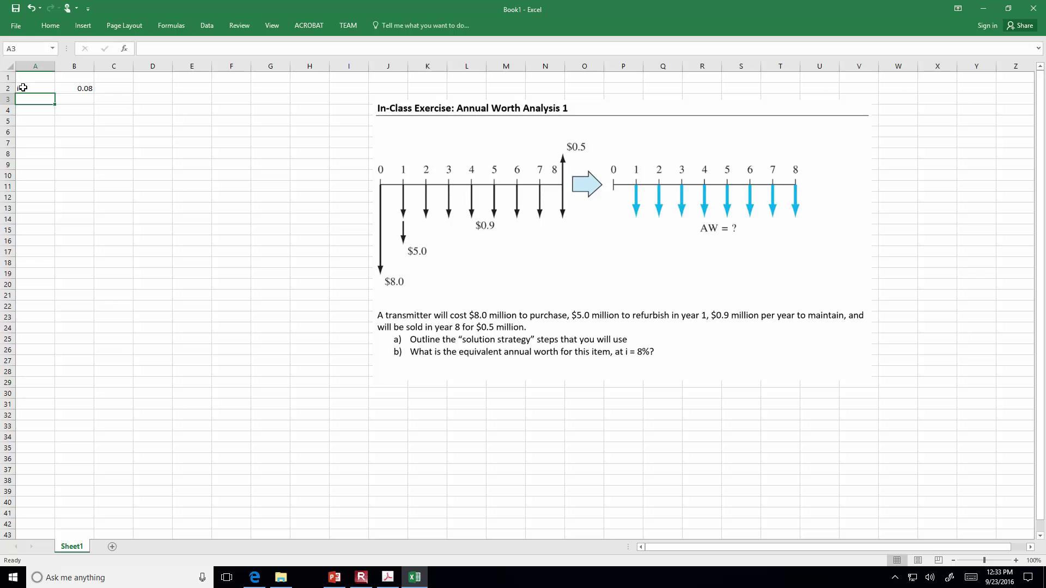
type("Year")
key("Tab")
type("Amoun")
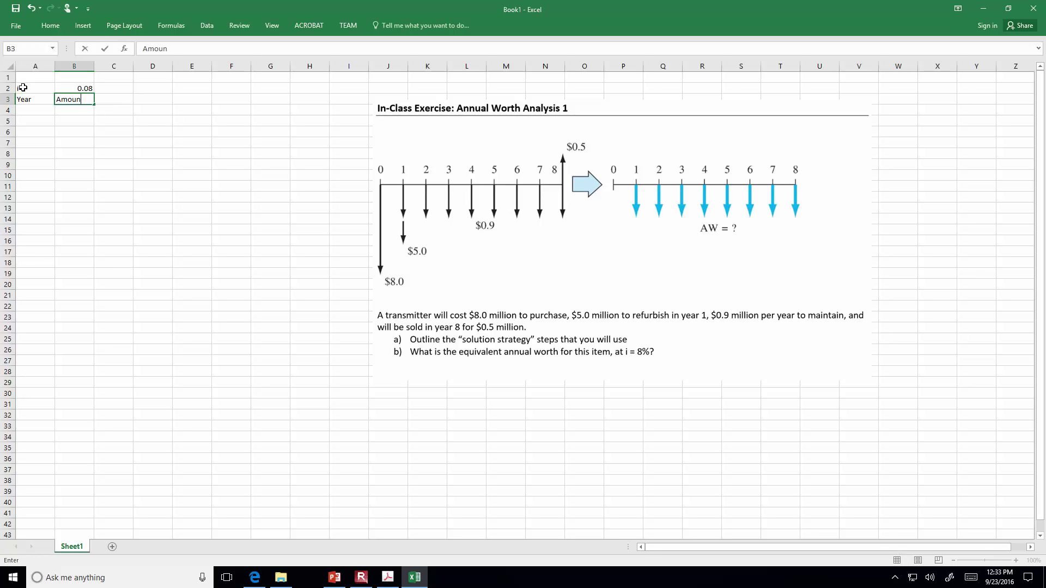
type("t")
key("Return")
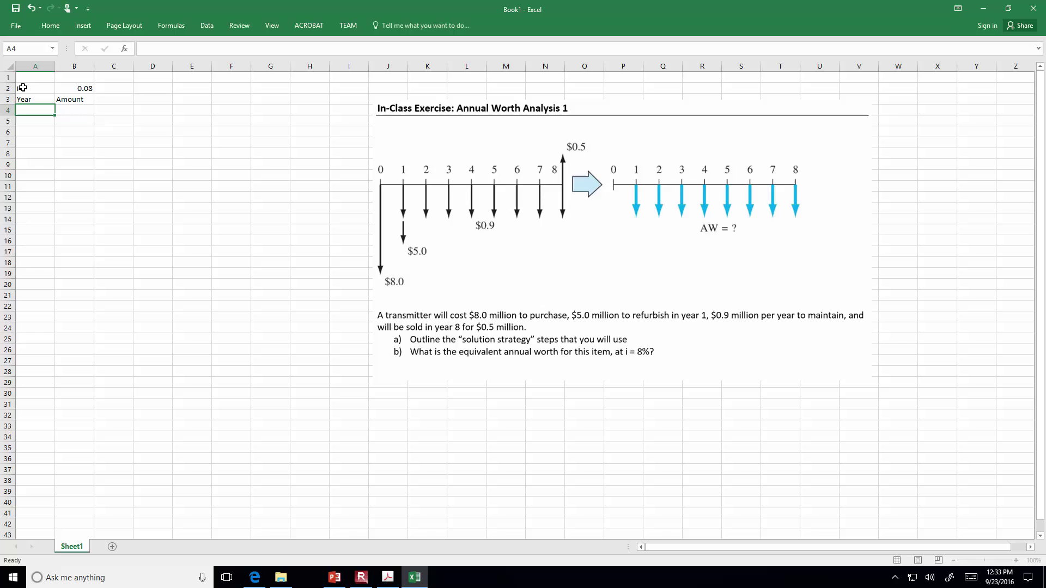
- Zoom in on the sheet and move the problem picture up and to the left
left_click(1016, 560)
left_click(1016, 560)
left_click_drag(583, 240, 489, 244)
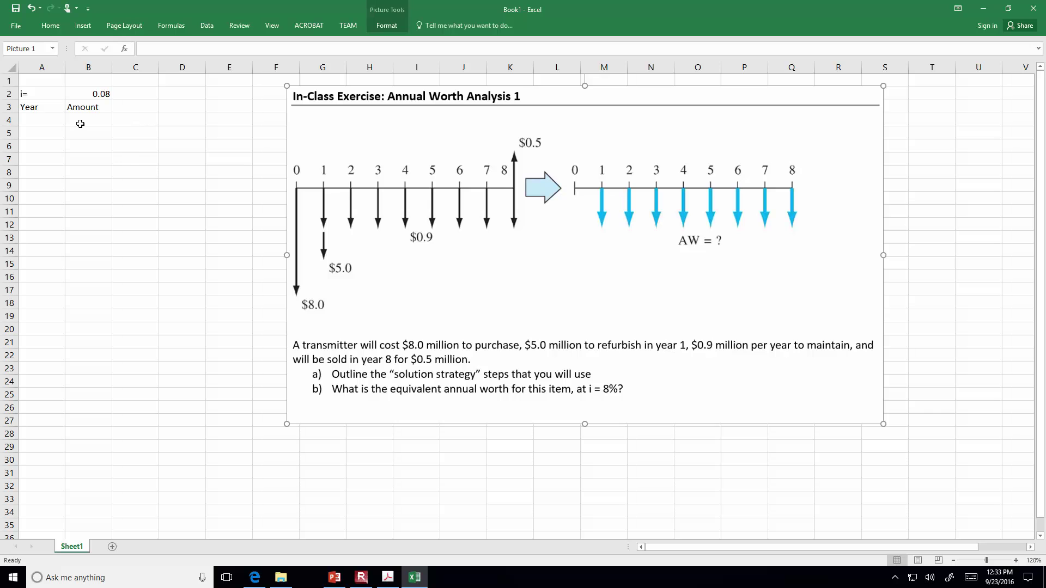
key("Escape")
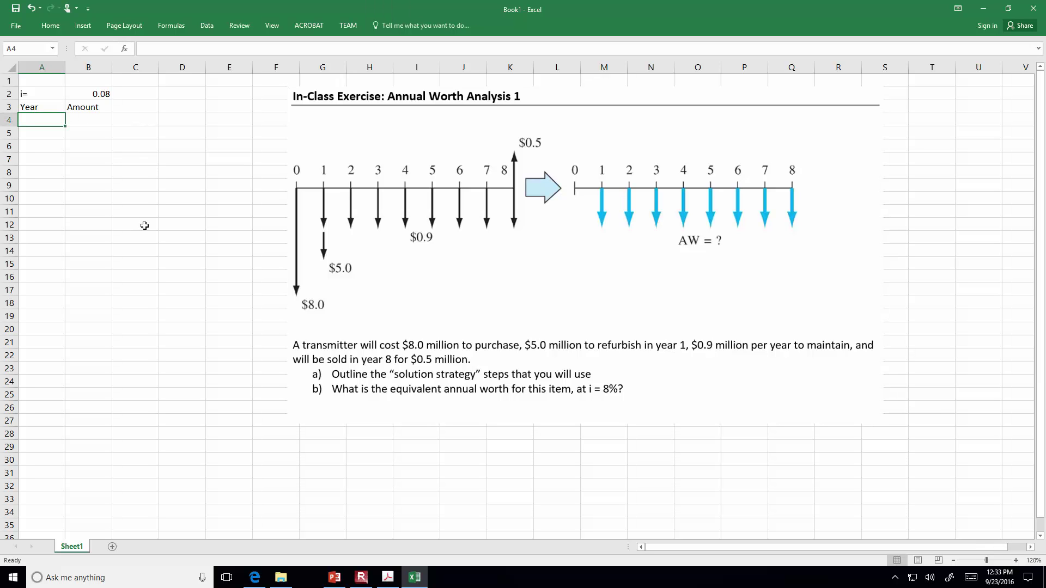
- Enter year 0 with $8,000,000 and year 1 with $5,000,000 in the table
type("0")
key("Tab")
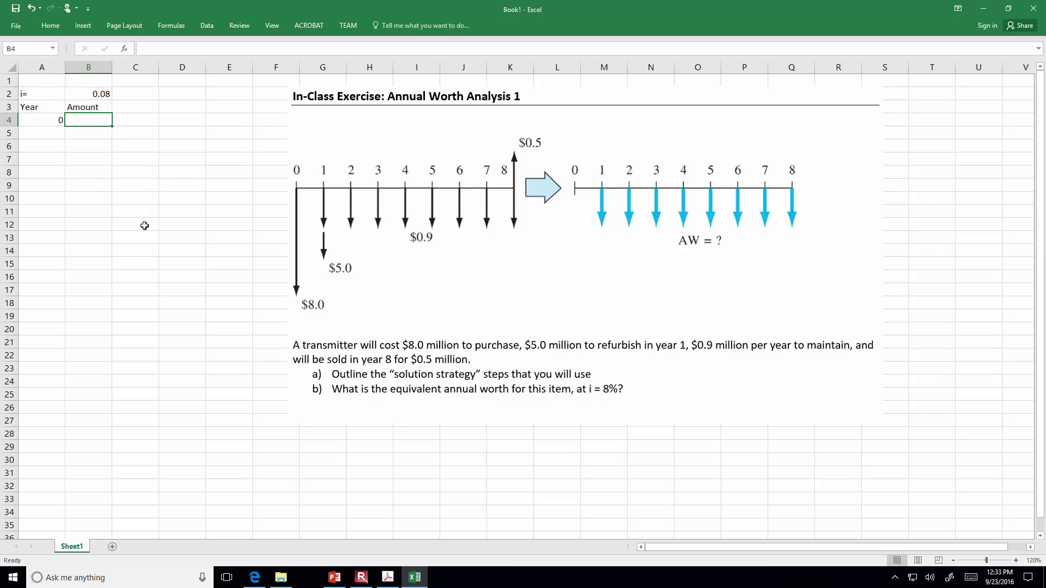
type("$8,000,00")
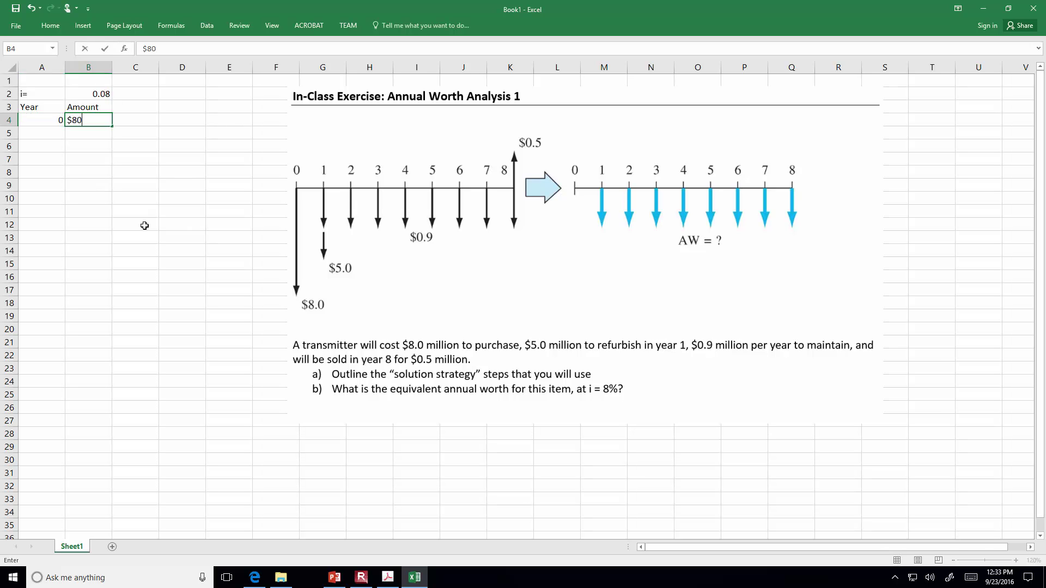
type("0")
key("Return")
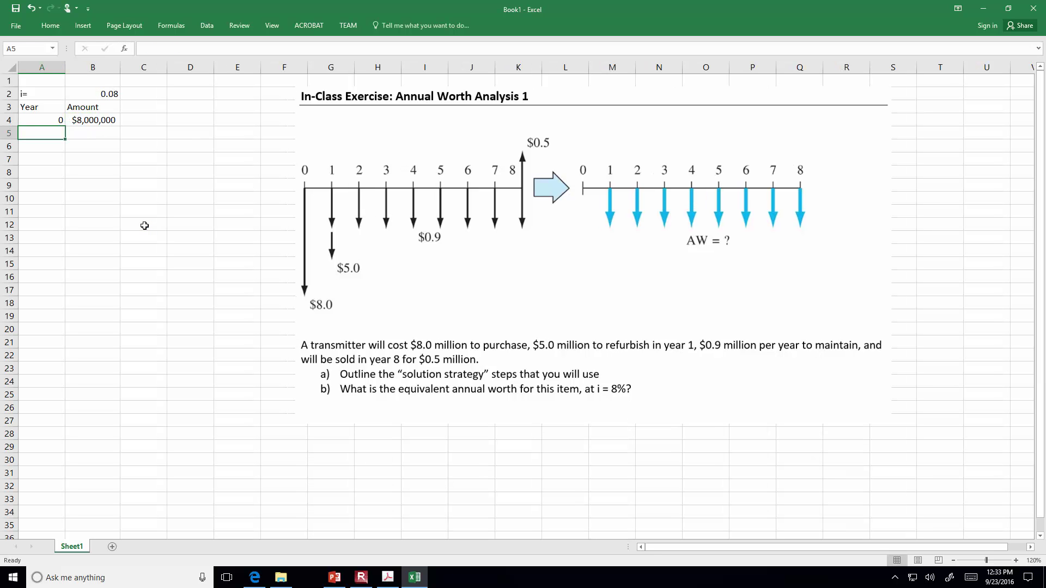
type("1")
key("Tab")
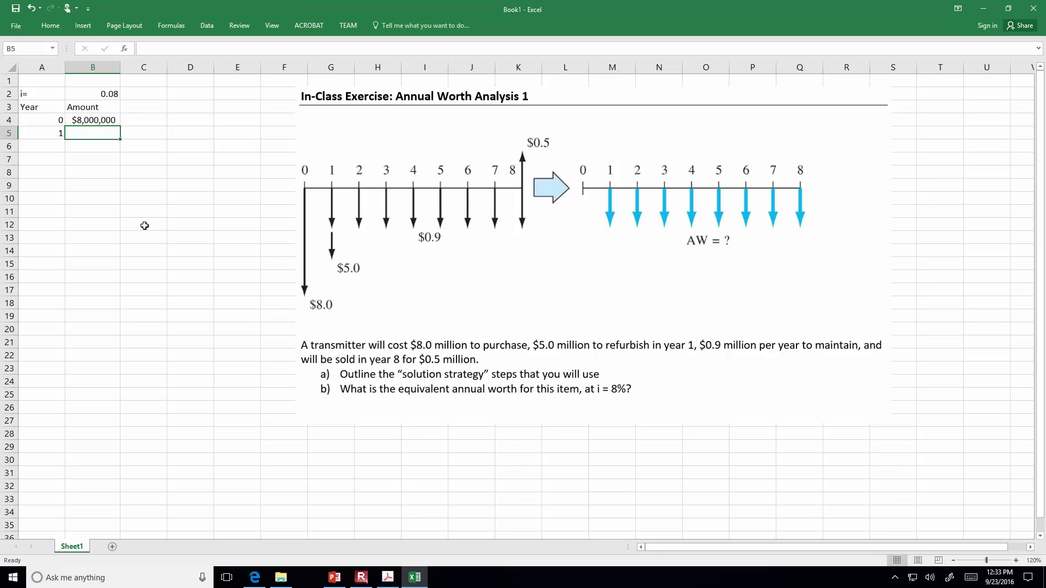
type("$5,000,0")
type("00")
key("Return")
- Enter year 8 with an amount of $500,000 in row 6
key("Left")
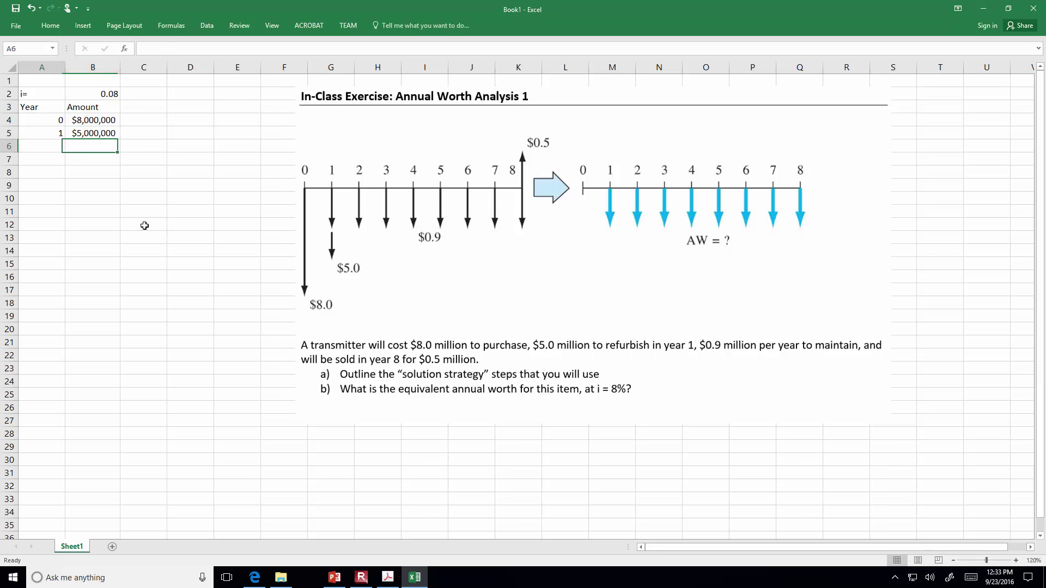
type("8")
key("Right")
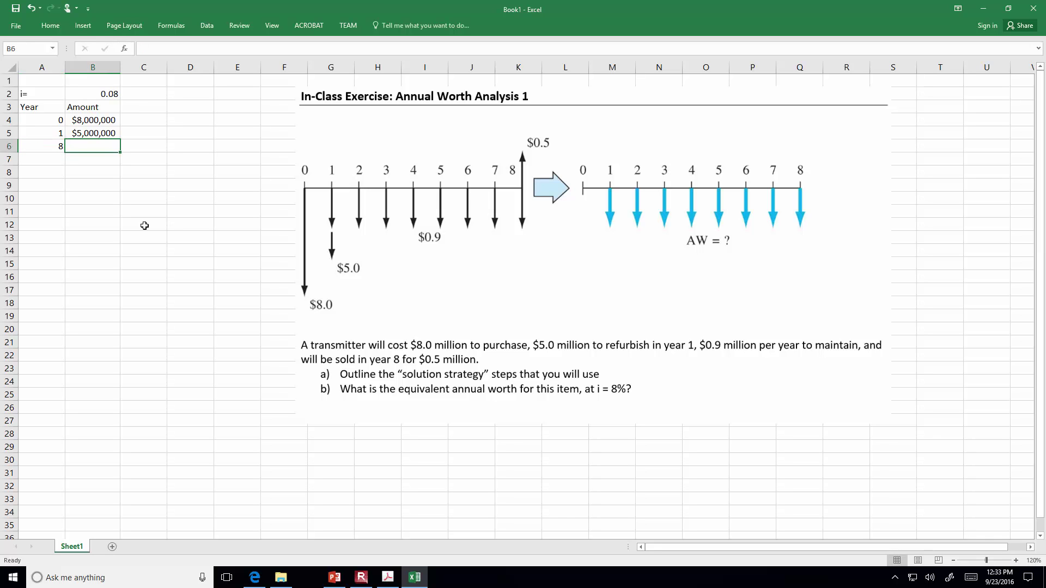
type("500000")
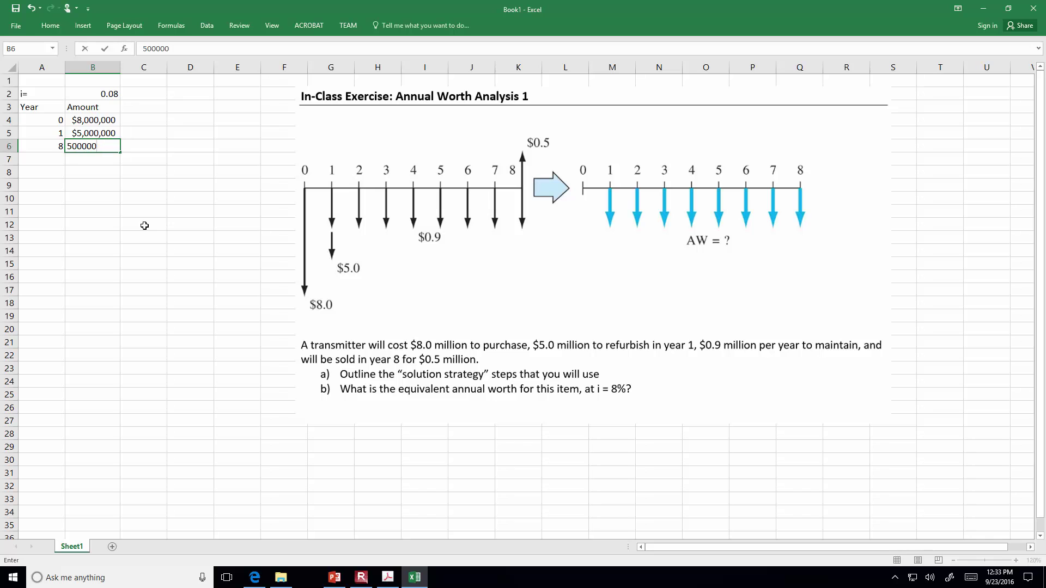
key("Return")
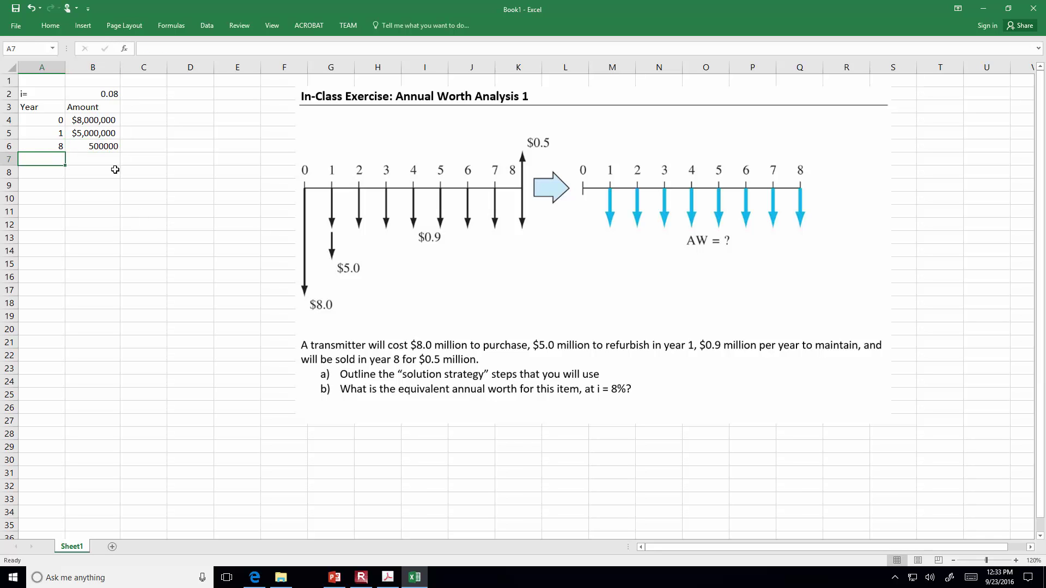
left_click(114, 147)
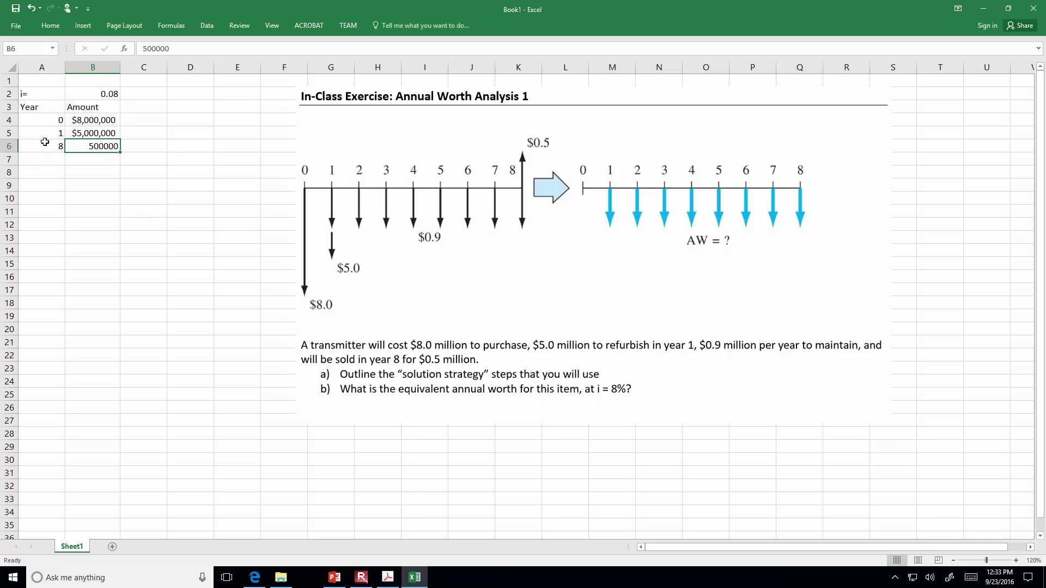
left_click(143, 49)
type("$")
key("Return")
- Add the PMT column heading in C3
key("Up")
key("Right")
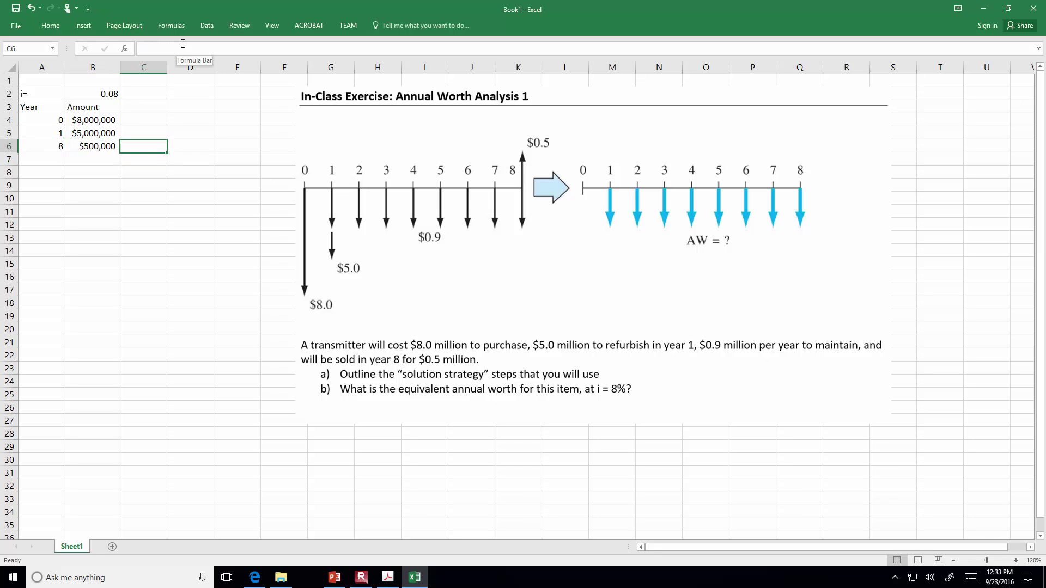
key("Left")
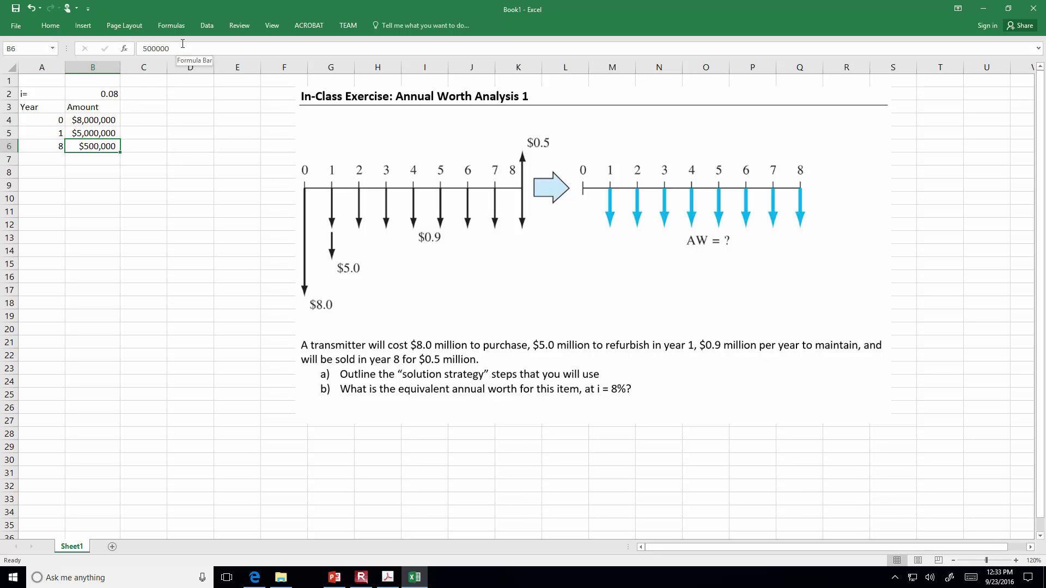
key("Right")
key("Up")
key("Up")
key("Up")
type("M")
key("BackSpace")
type("PMT")
key("Return")
key("Down")
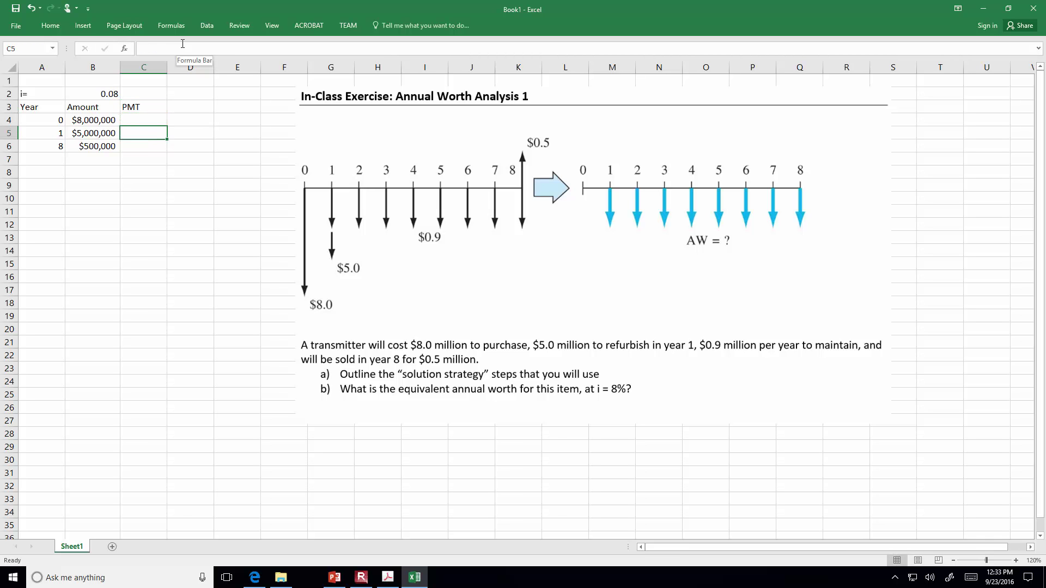
- Insert a row above year 8 labelled 'Above to Yr Zero' and widen column A to fit
left_click(4, 146)
right_click(3, 146)
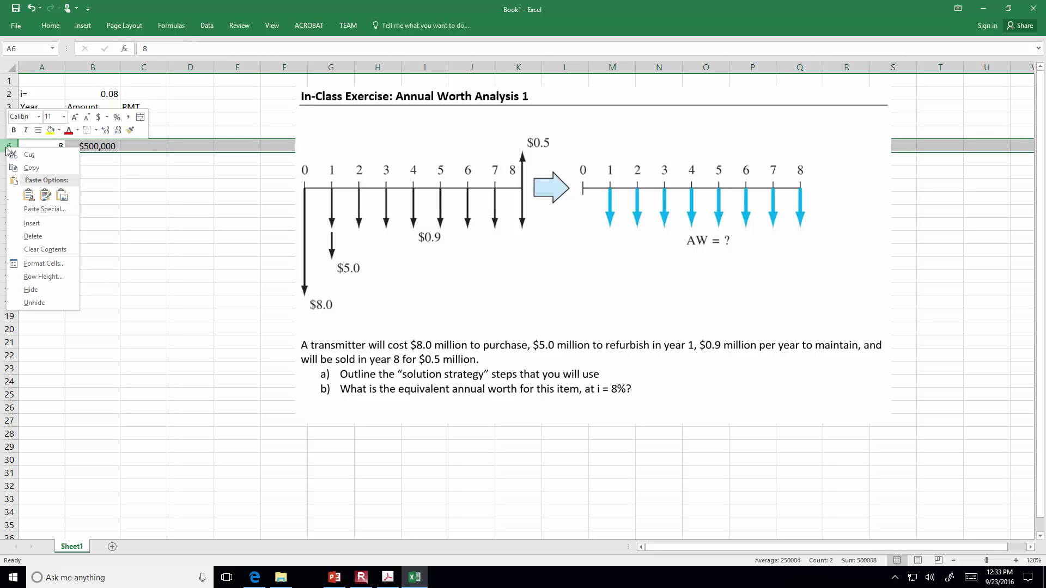
left_click(46, 225)
left_click(53, 145)
type("Abo")
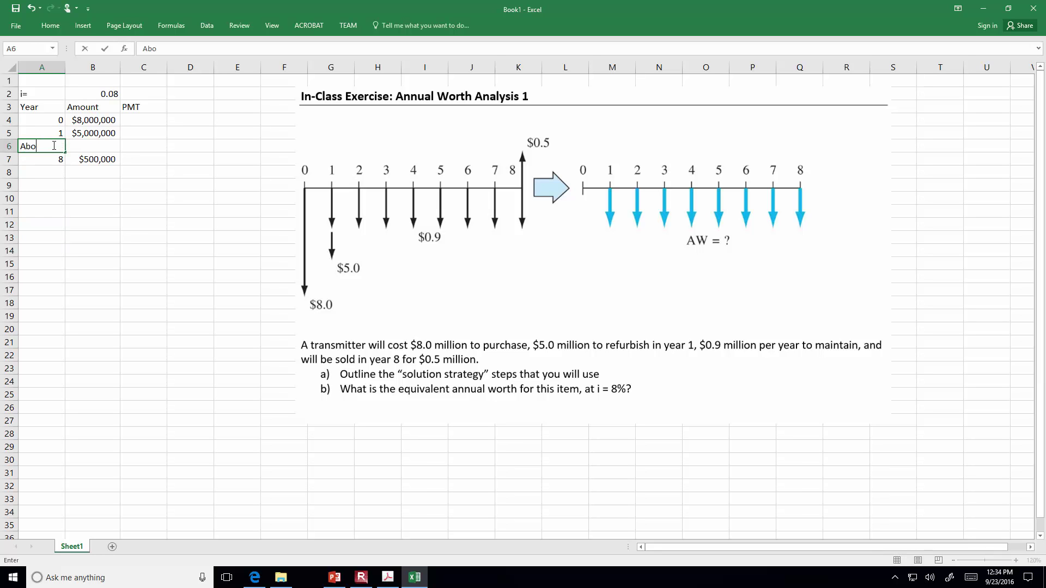
type("ve to Yr Zero")
key("Return")
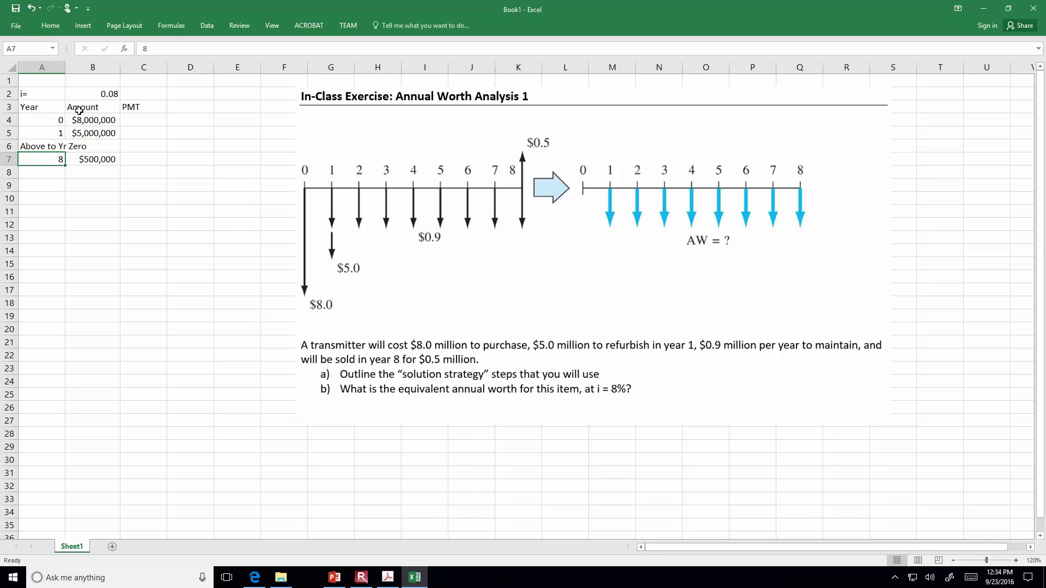
left_click_drag(63, 69, 88, 69)
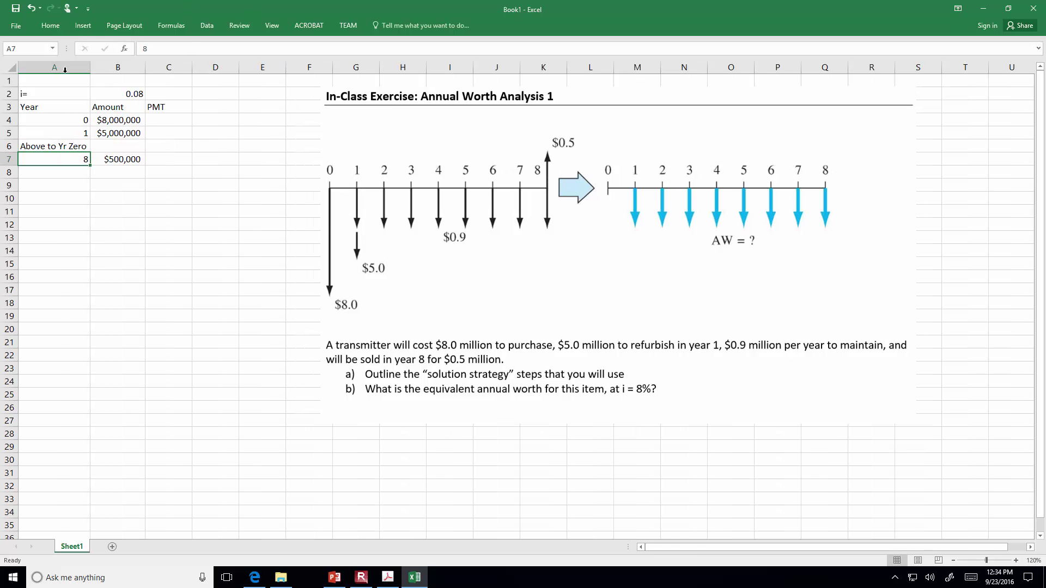
- Enter =PV(B2,1,,-B5) in B6 to get $4,629,630
left_click(130, 143)
type("=pv(")
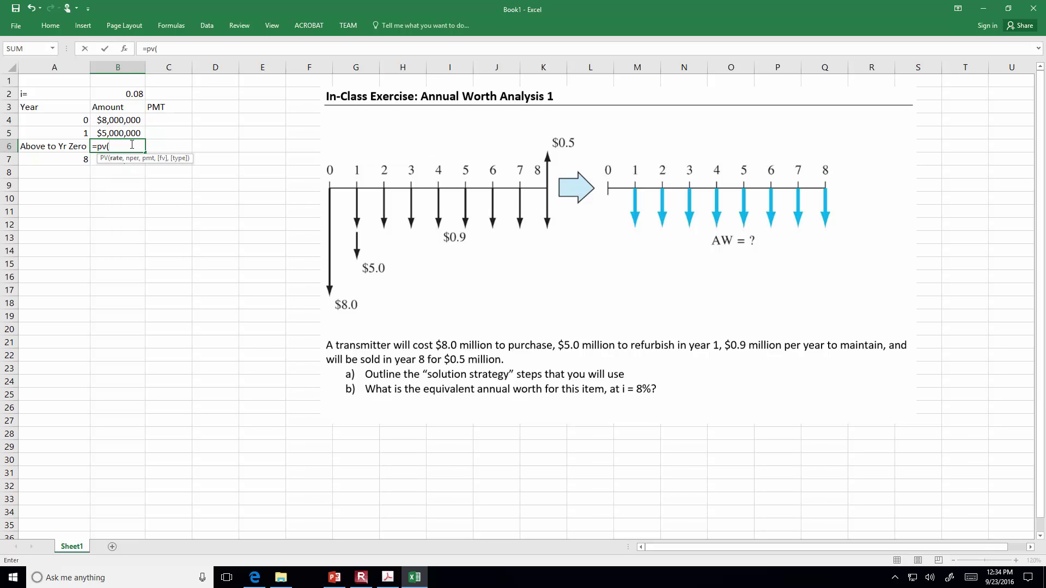
left_click(139, 94)
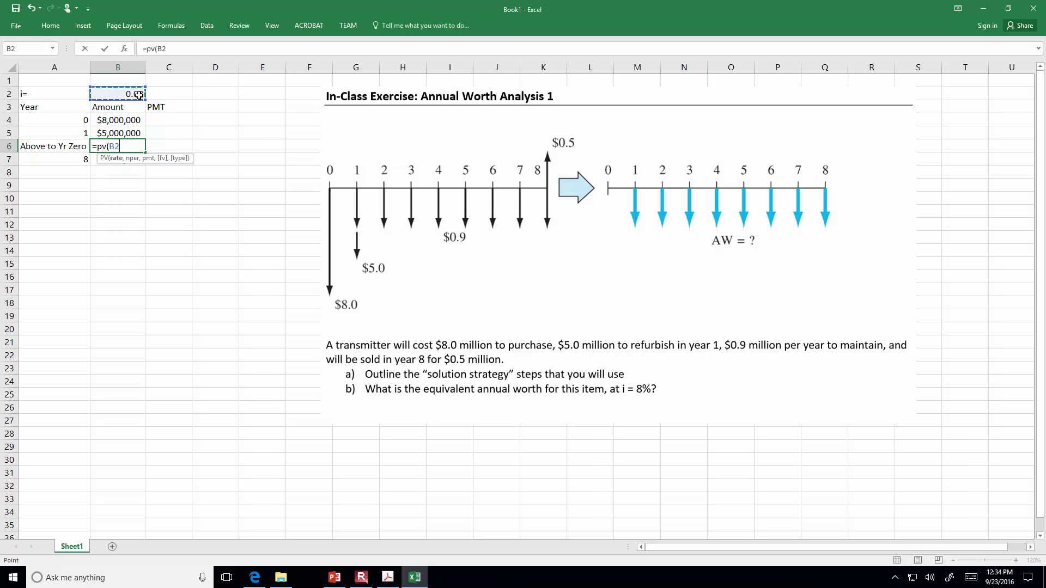
type(",1,,")
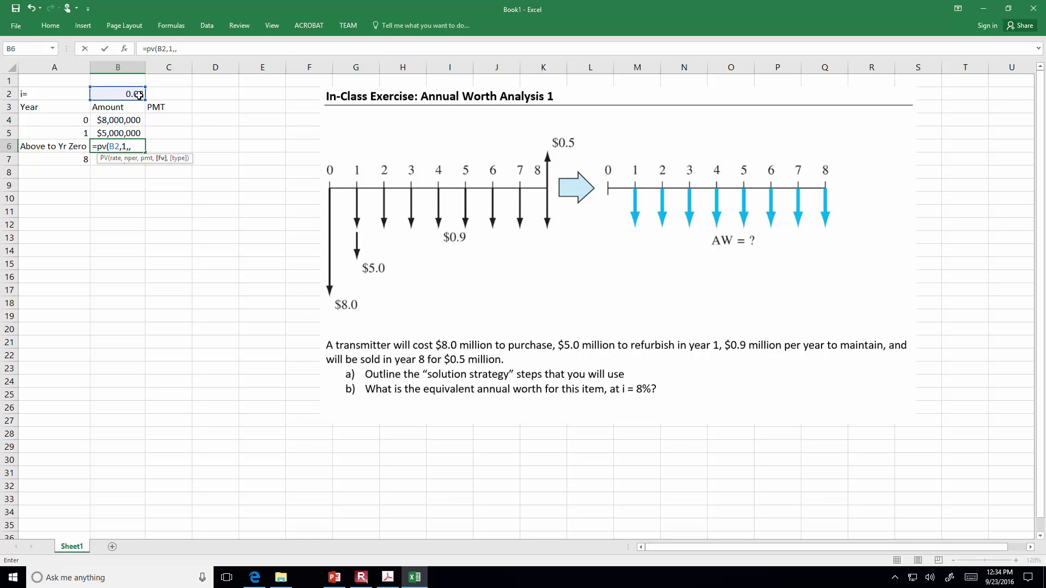
left_click(124, 133)
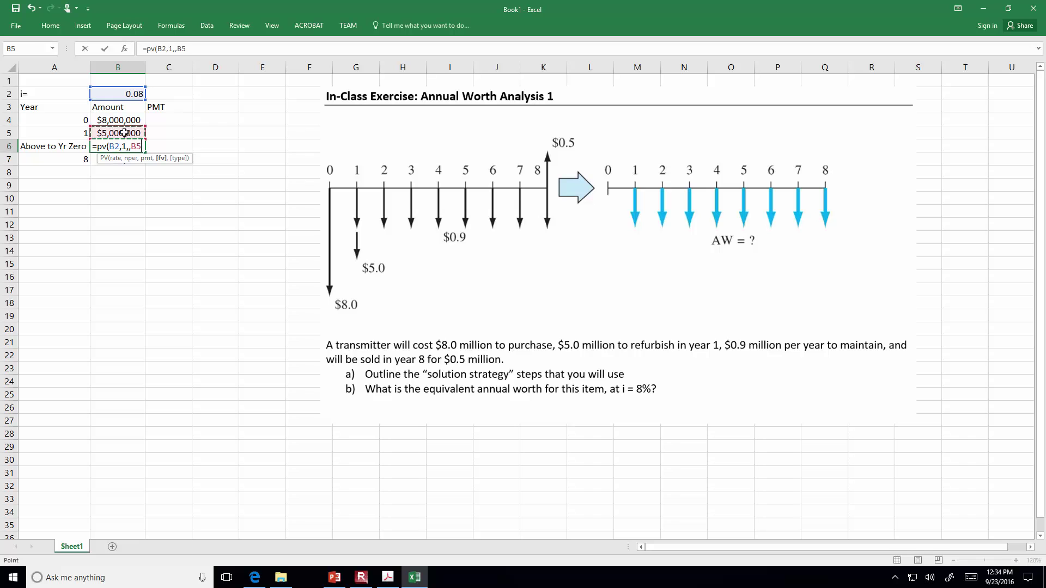
type(")")
left_click(177, 48)
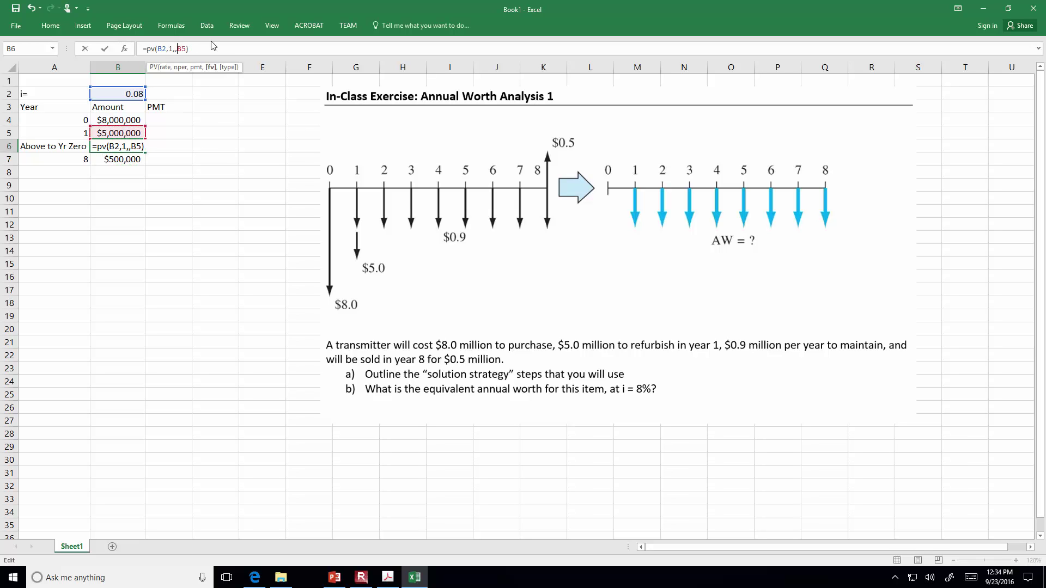
type("-")
key("Return")
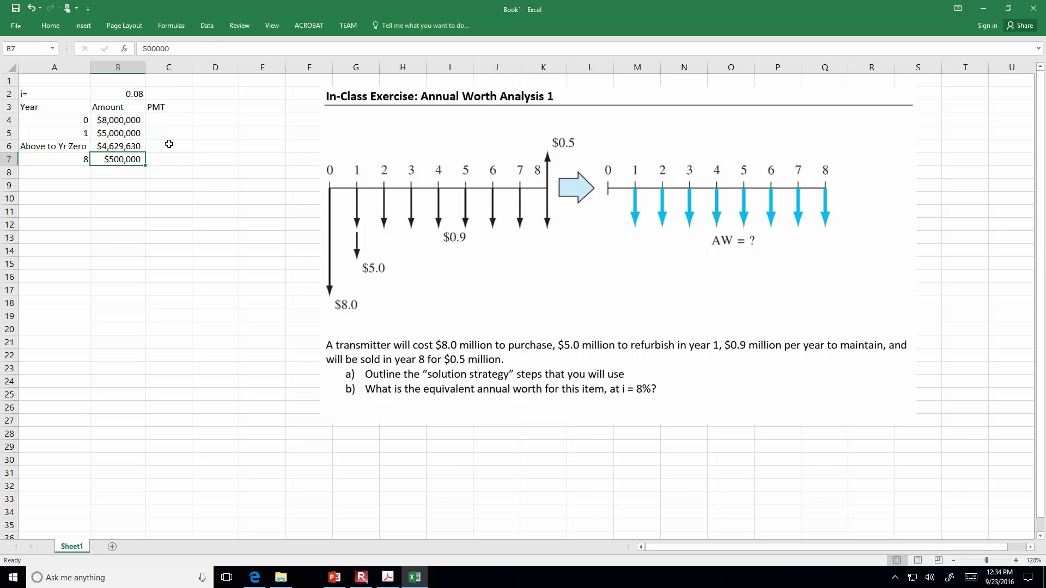
left_click(170, 144)
type("=PMT(")
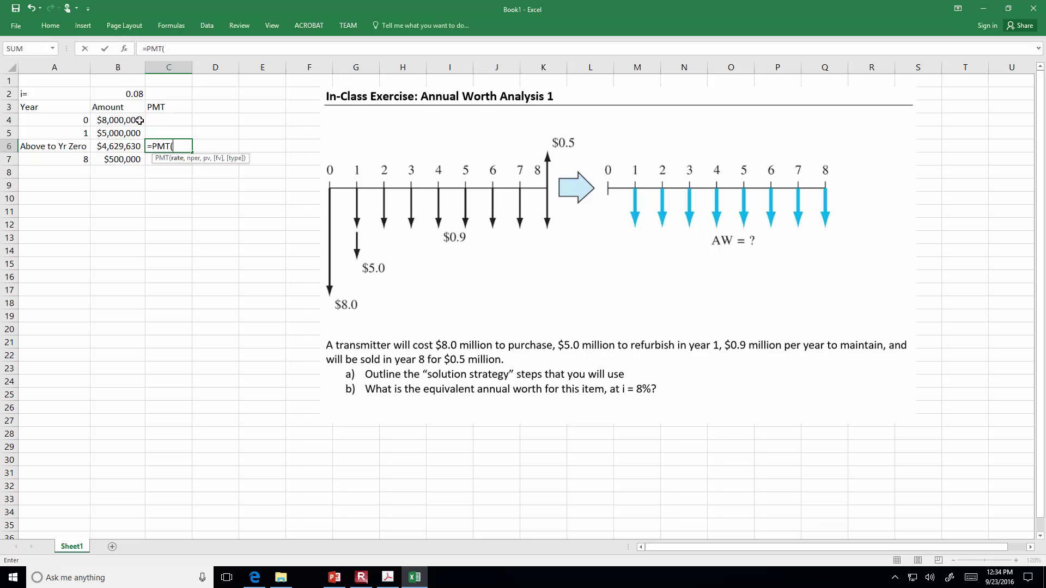
- Complete =PMT(B2,8,-B6) in C6, giving $805,623.89
left_click(109, 94)
type(",")
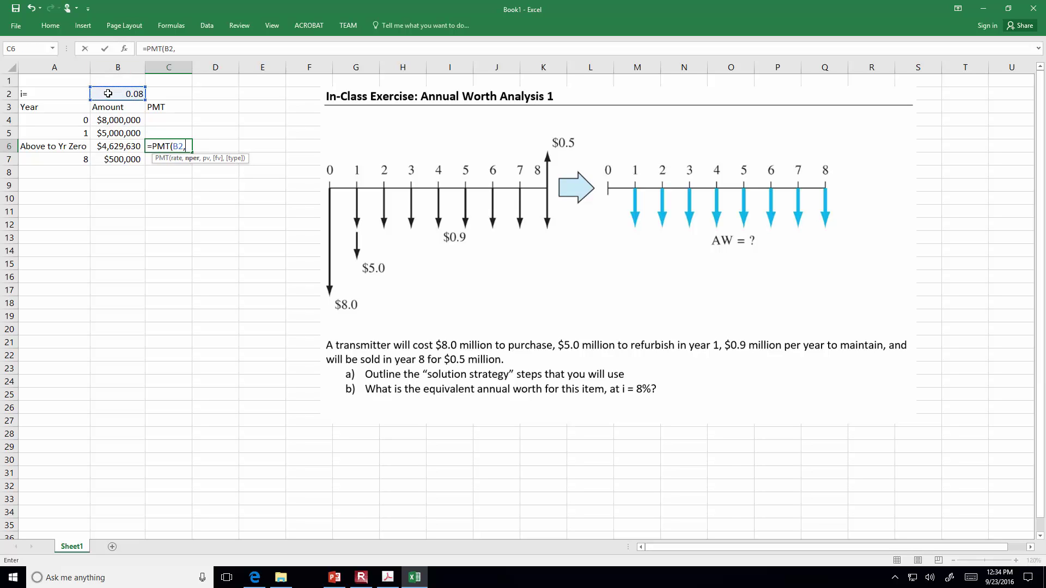
type("8,-")
left_click(117, 147)
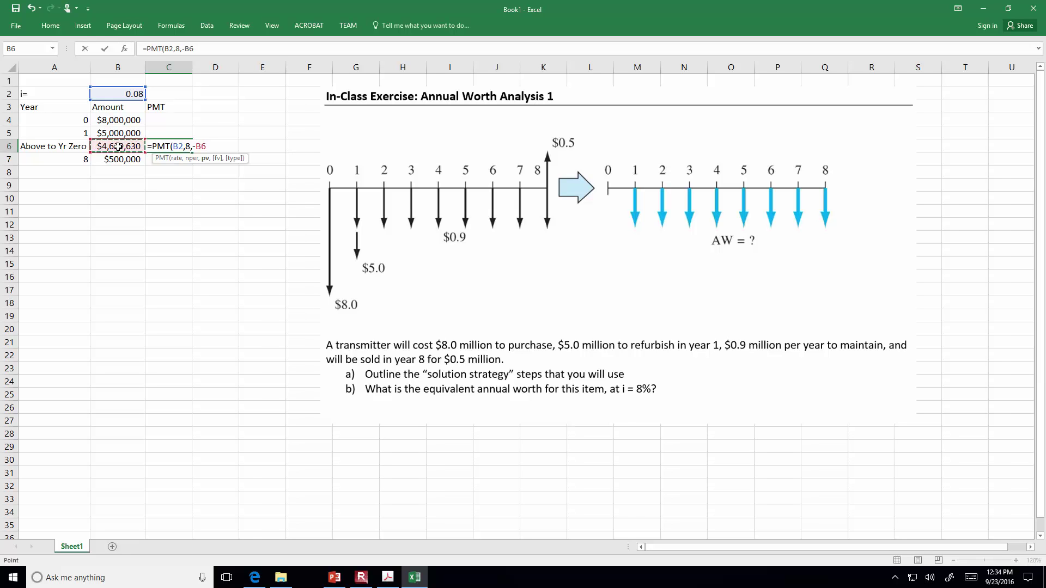
key("Return")
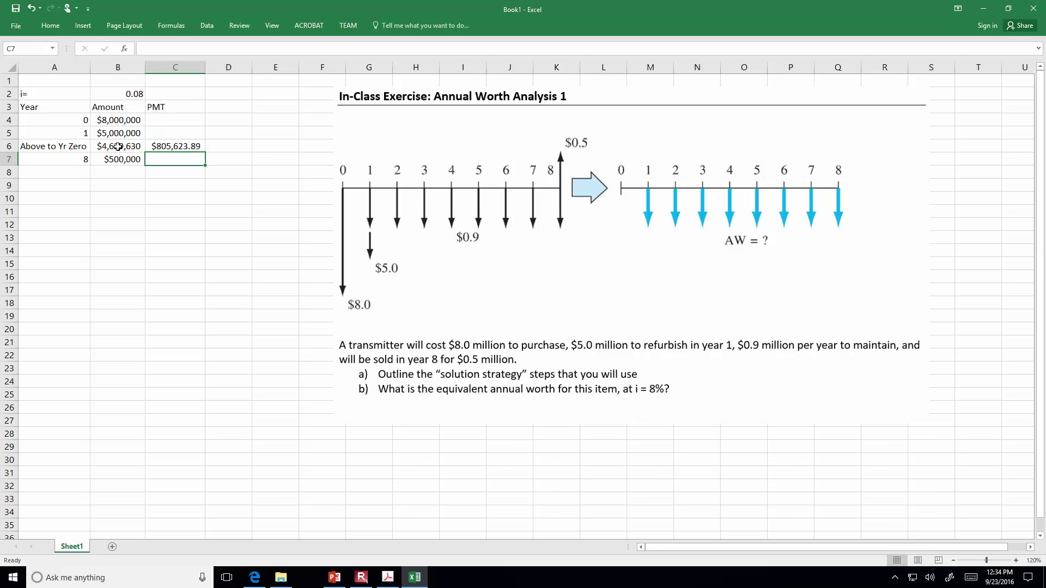
- Enter =PMT(B2,8,-B4) in C4, giving $1,392,118.08 for the $8,000,000 purchase
left_click(173, 120)
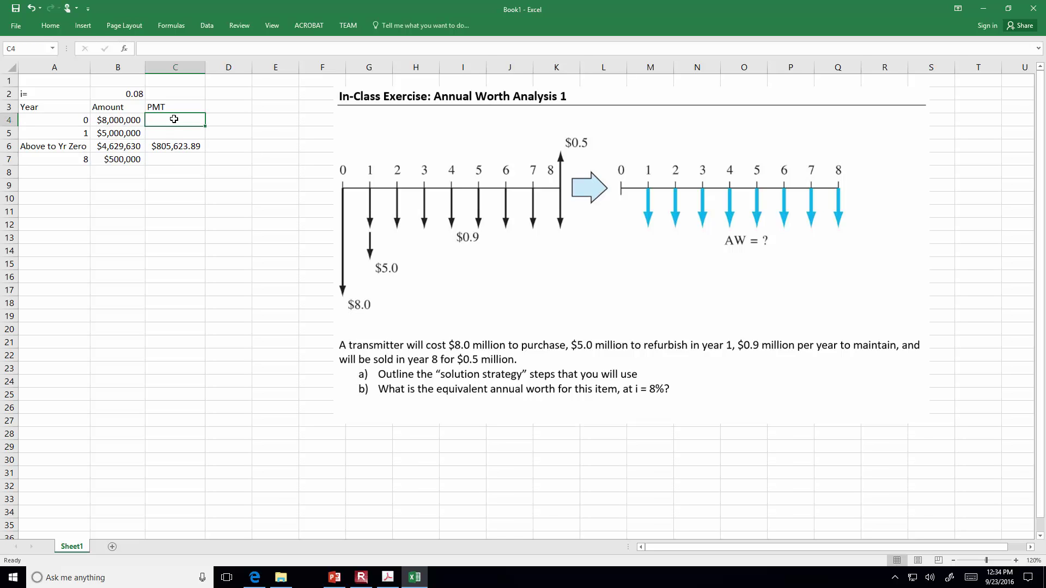
type("=PMT(")
left_click(133, 95)
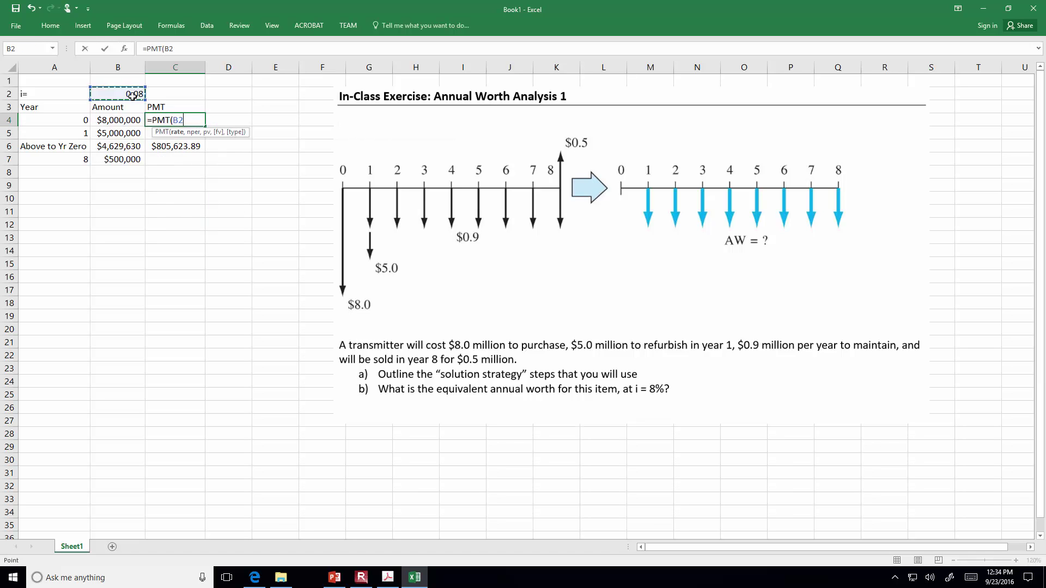
type(",8,")
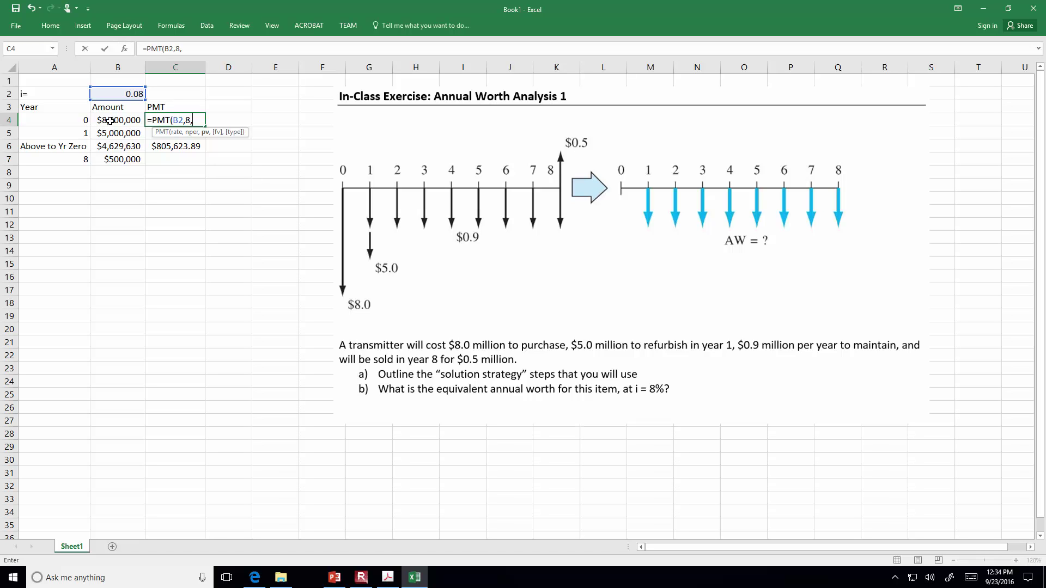
type("-")
left_click(110, 120)
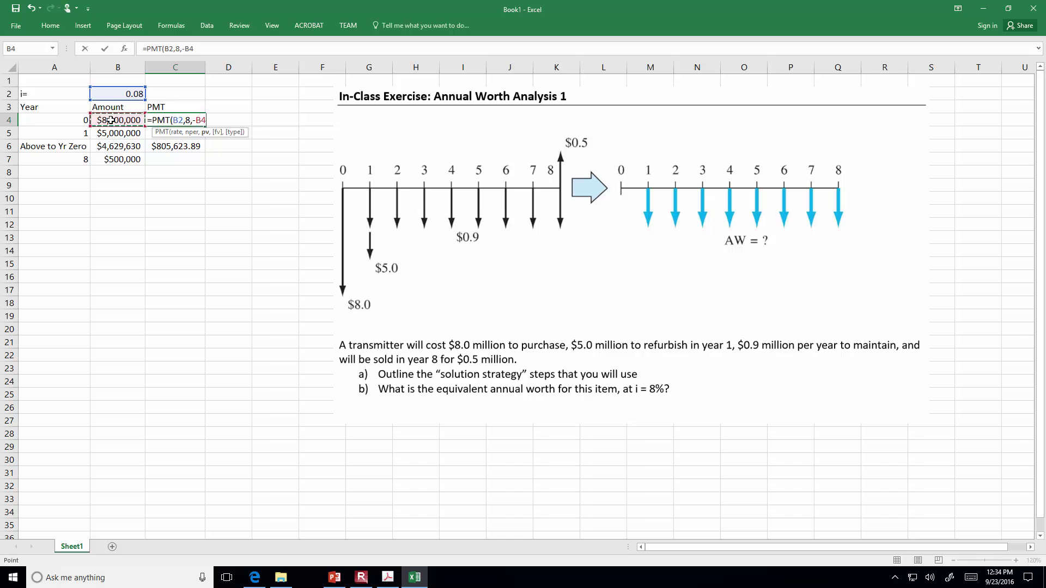
type(")")
key("Return")
key("Down")
key("Down")
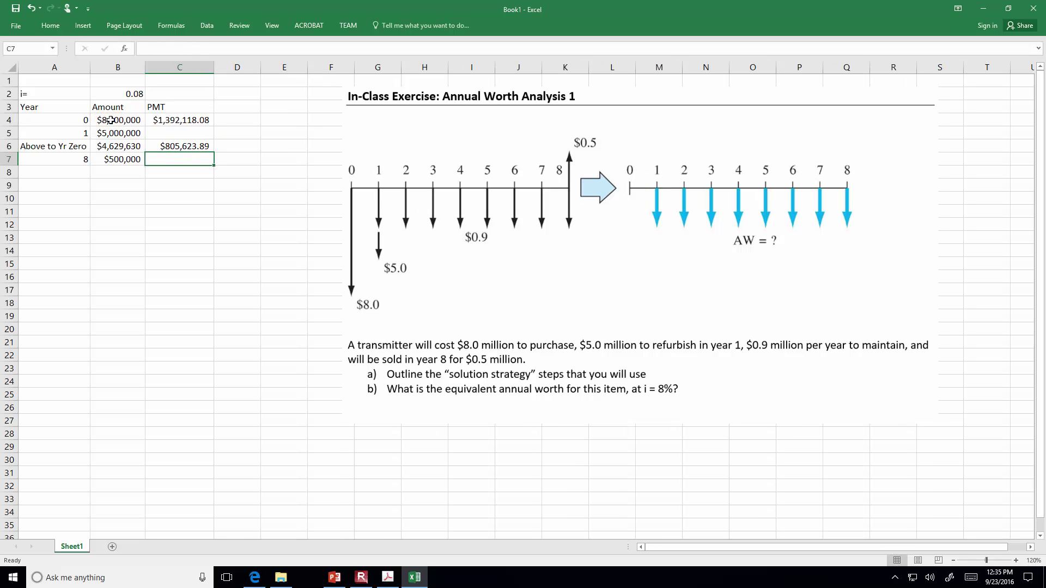
type("=")
- Enter =PMT(B2,8,,-B7) in C7, giving $47,007.38 for the $500,000 sale
type("PMT(")
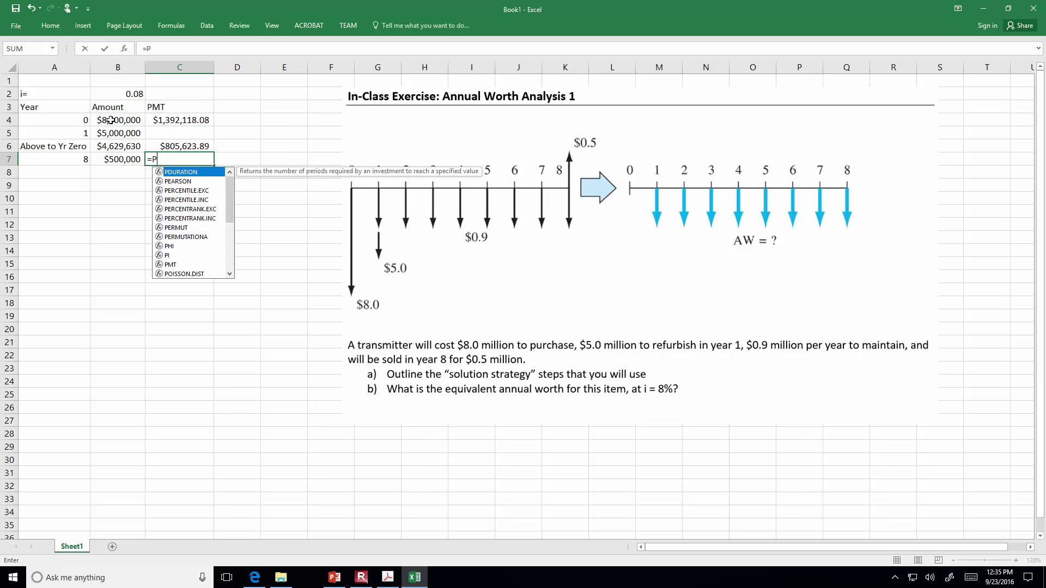
left_click(122, 94)
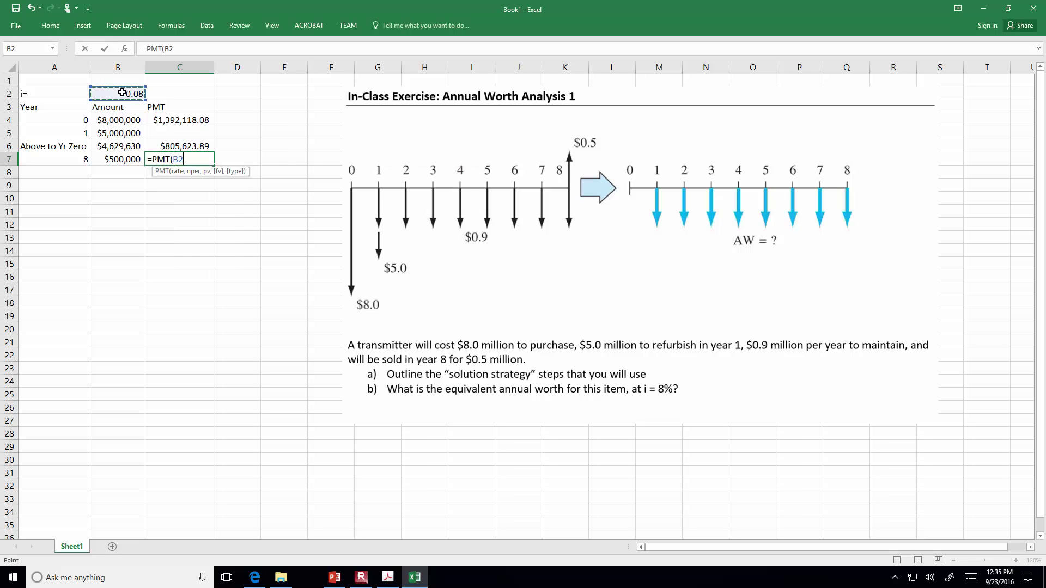
type(",8,,-")
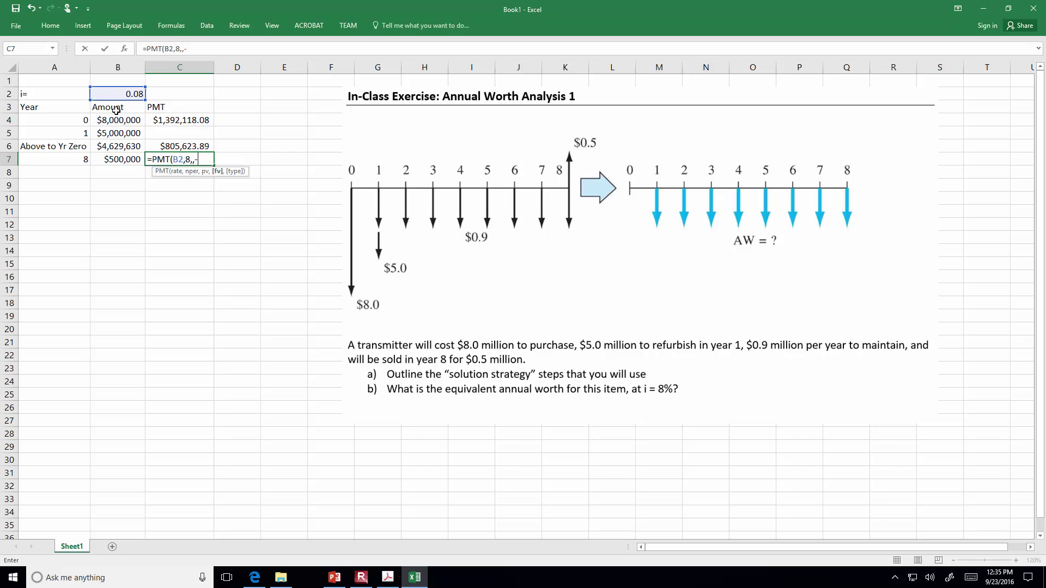
left_click(118, 158)
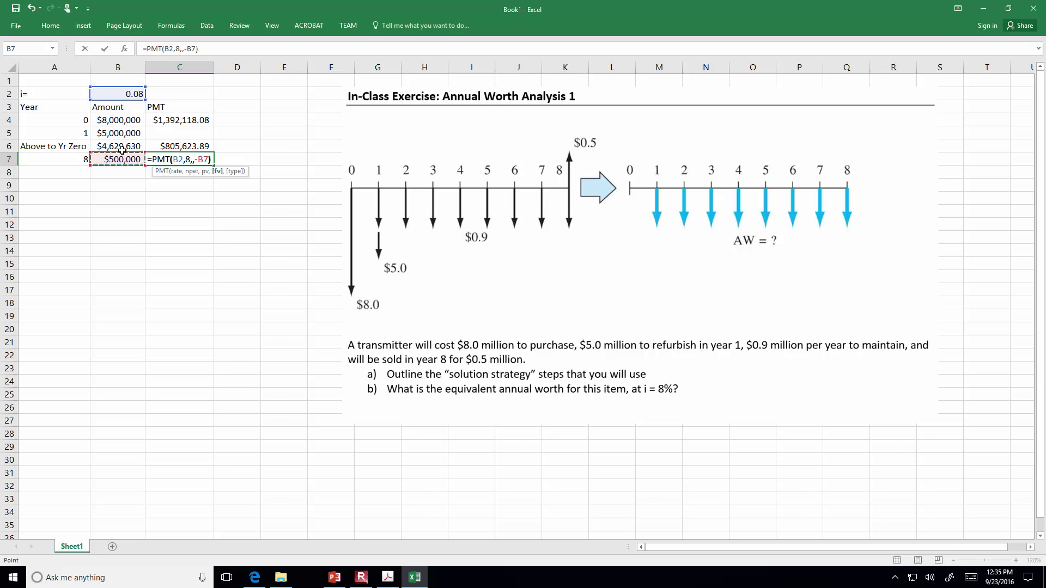
key("Return")
- Begin the 'Already as A:' label at the start of row 9
key("Down")
key("Left")
key("Left")
type("Already as A:")
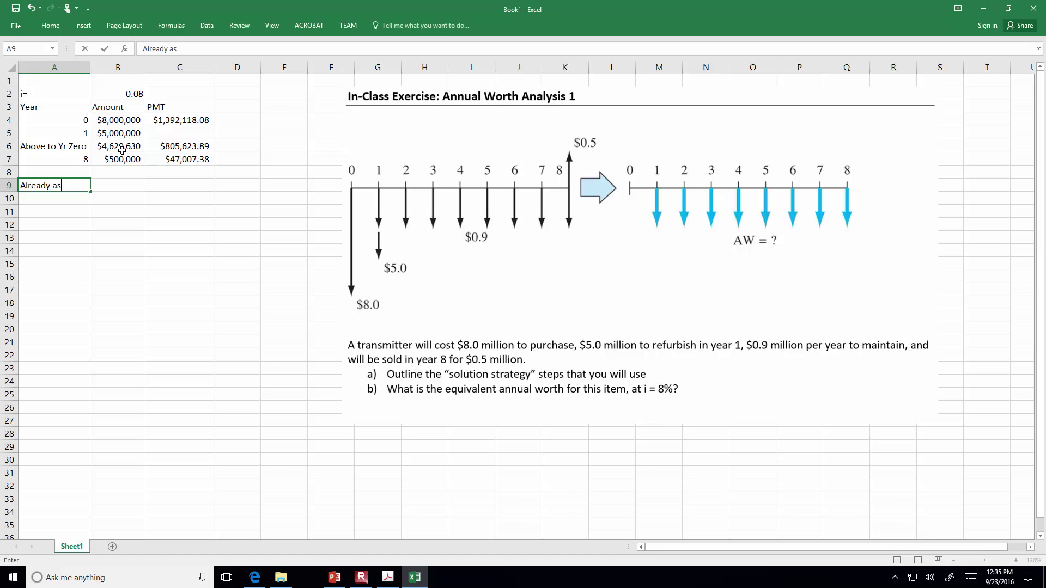
- Put $900,000 yearly maintenance in C9 beside 'Already as A:' and add a 'Total' label in A12
key("Tab")
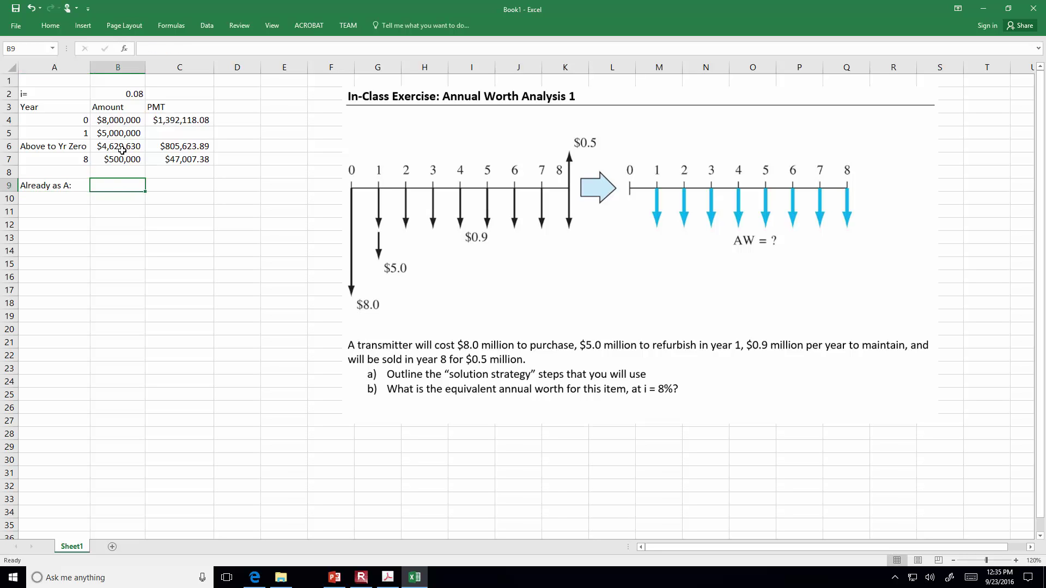
key("Right")
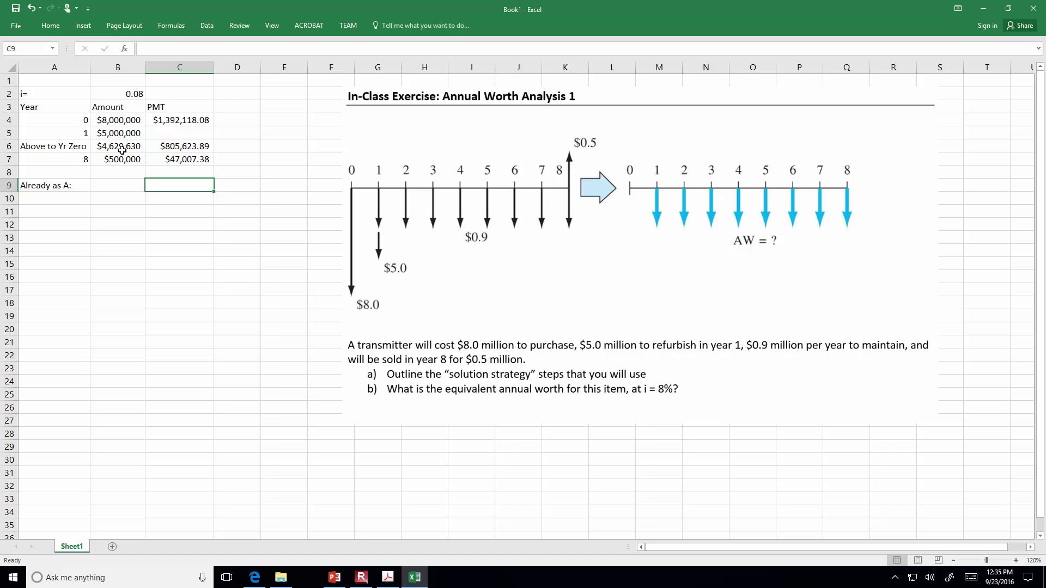
type("900000")
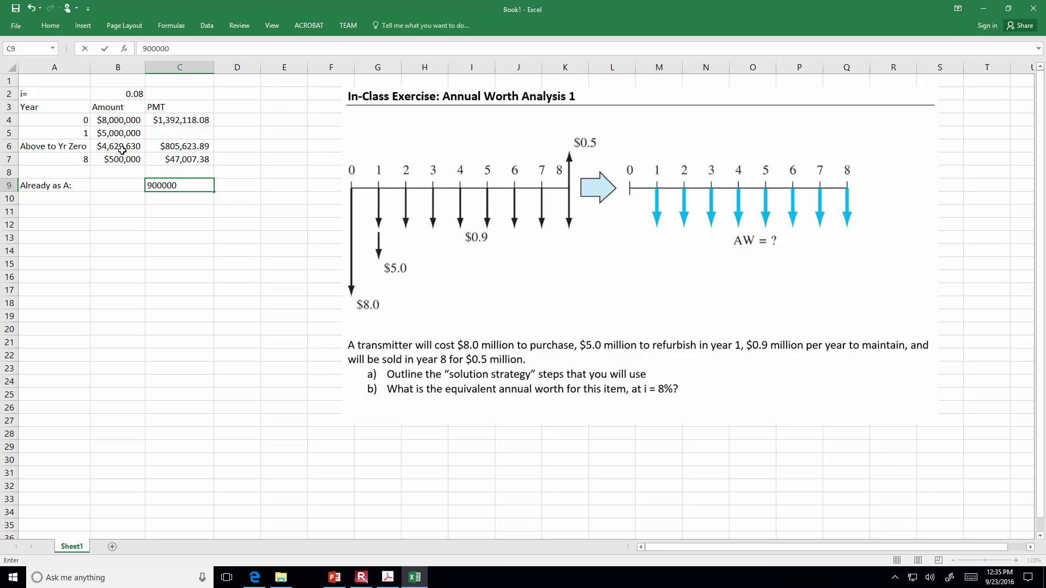
left_click(142, 49)
key("Return")
key("Return")
key("Return")
type("Total")
key("Tab")
key("Tab")
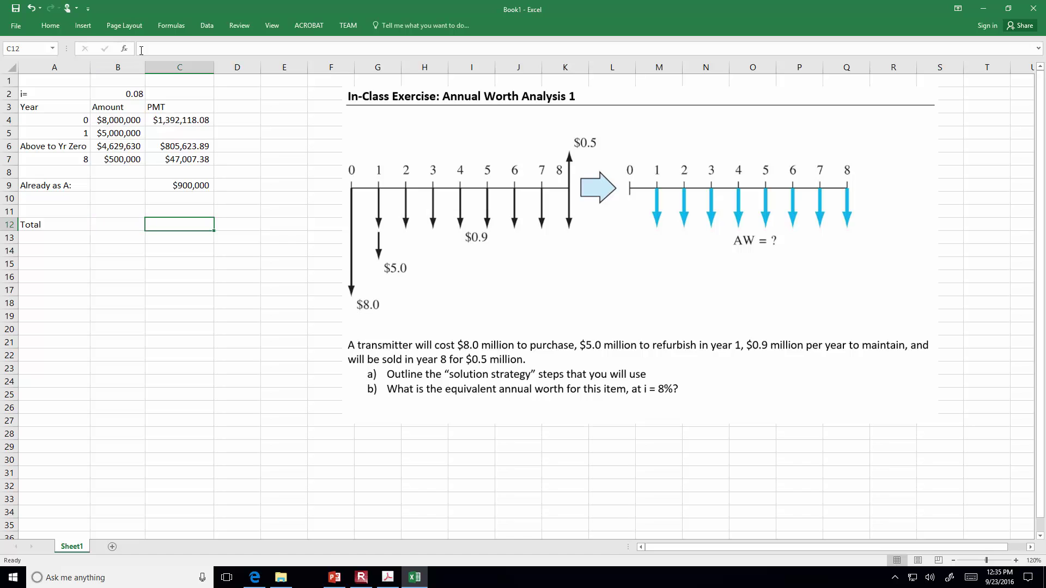
- Enter =C4+C6+C9-C7 in C12 for a $3,050,734.60 total, then nudge the picture left
type("=")
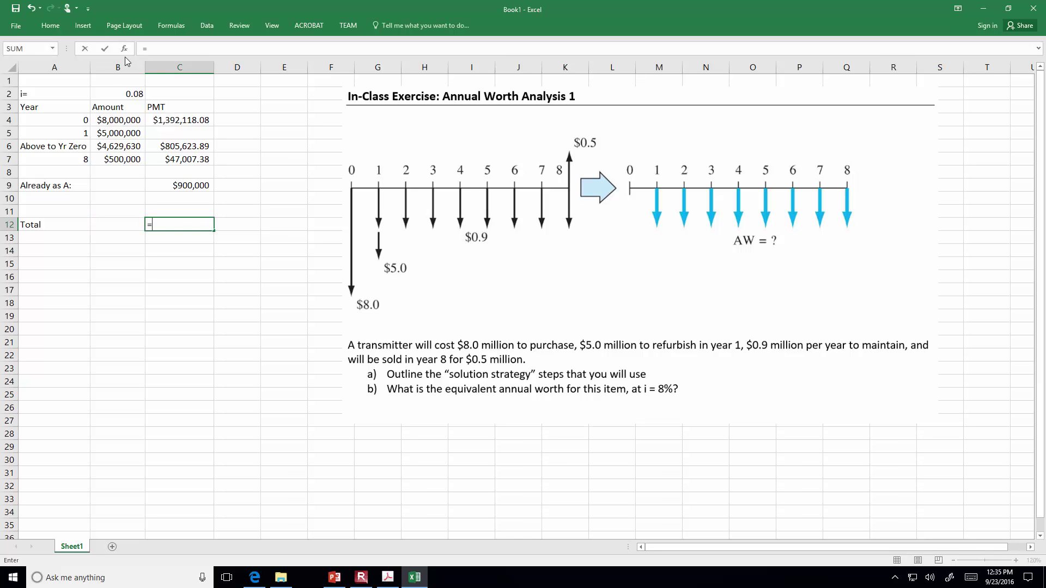
left_click(188, 121)
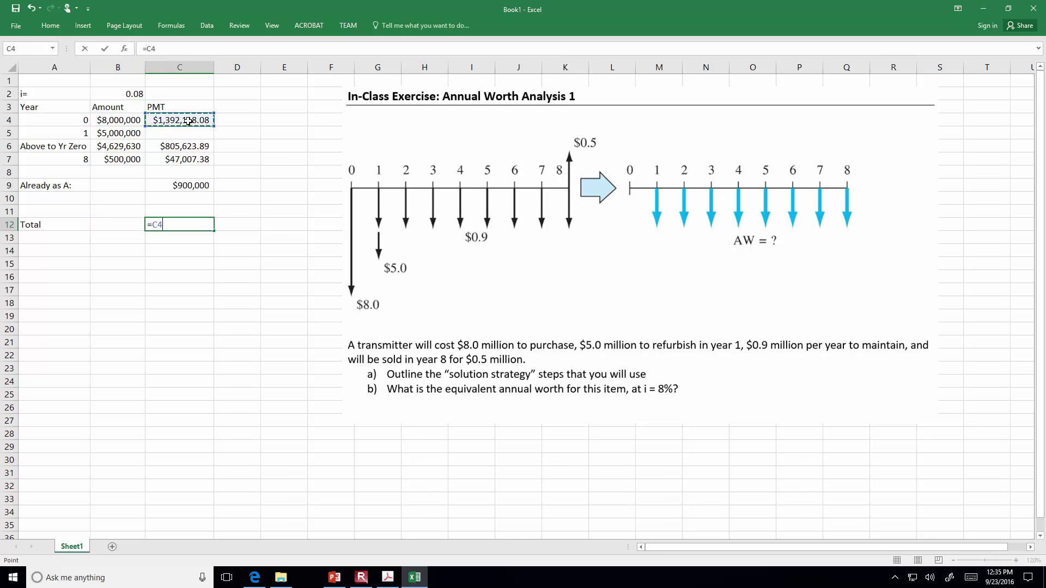
type("+")
left_click(184, 188)
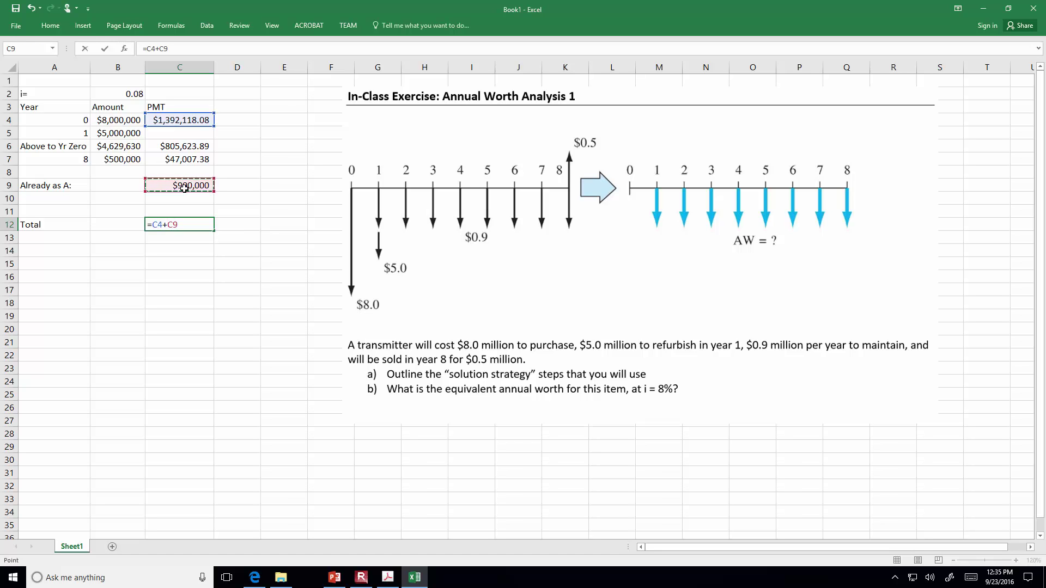
type("_")
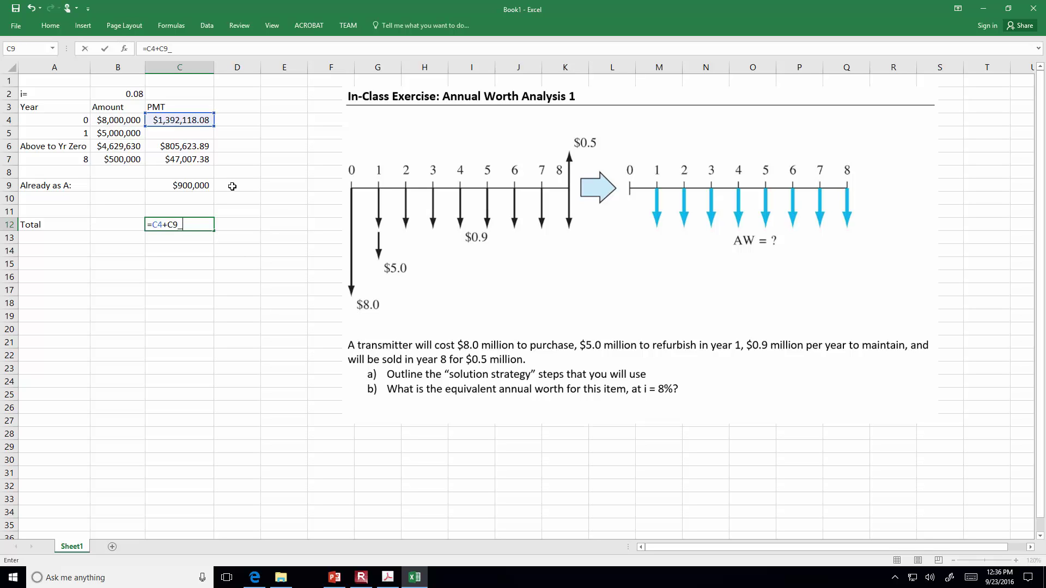
key("BackSpace")
key("BackSpace")
key("BackSpace")
left_click(200, 148)
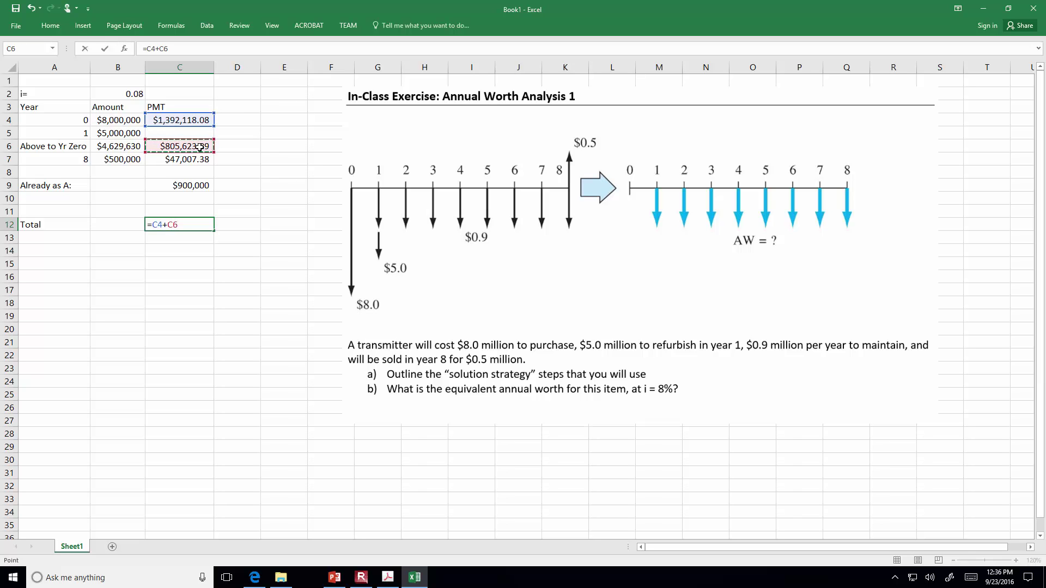
type("+")
left_click(199, 182)
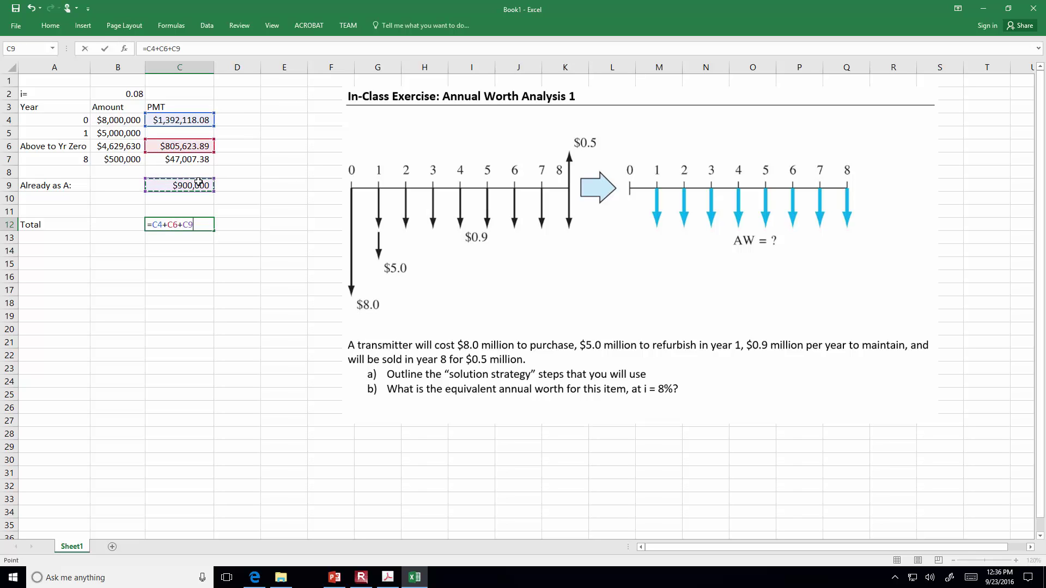
type("-")
left_click(201, 157)
key("Return")
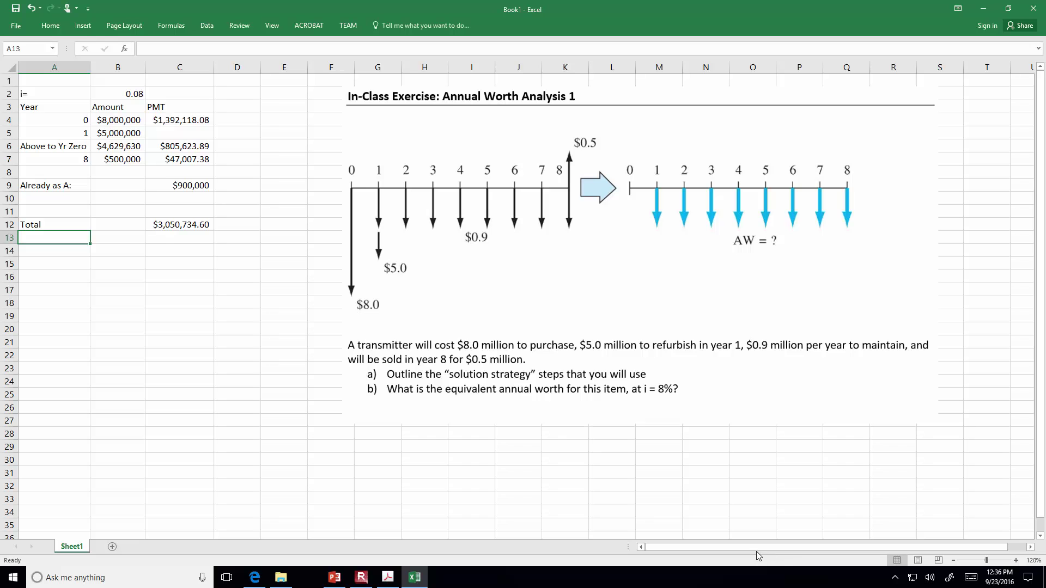
left_click_drag(585, 358, 529, 351)
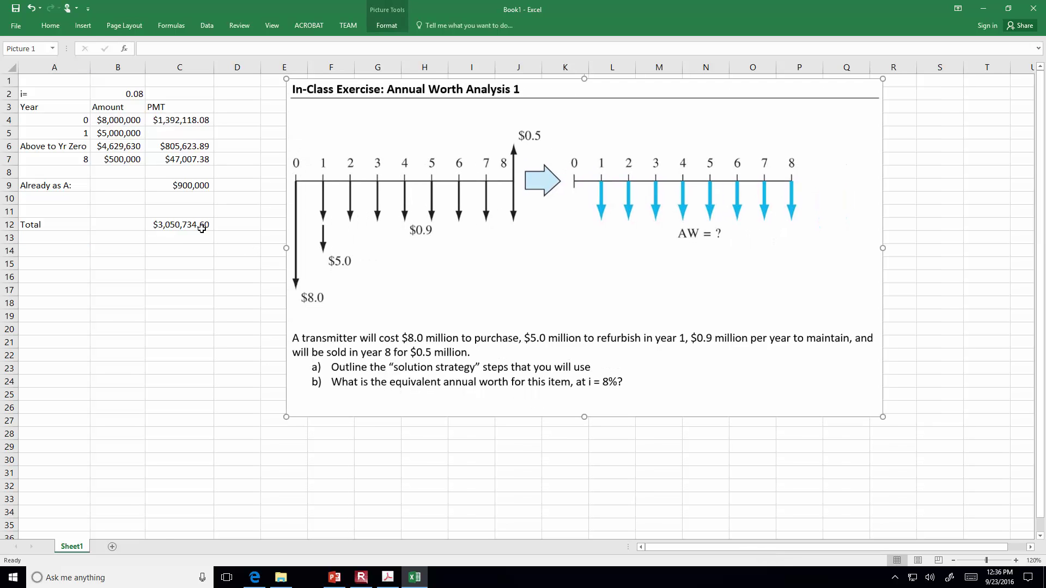
left_click(202, 229)
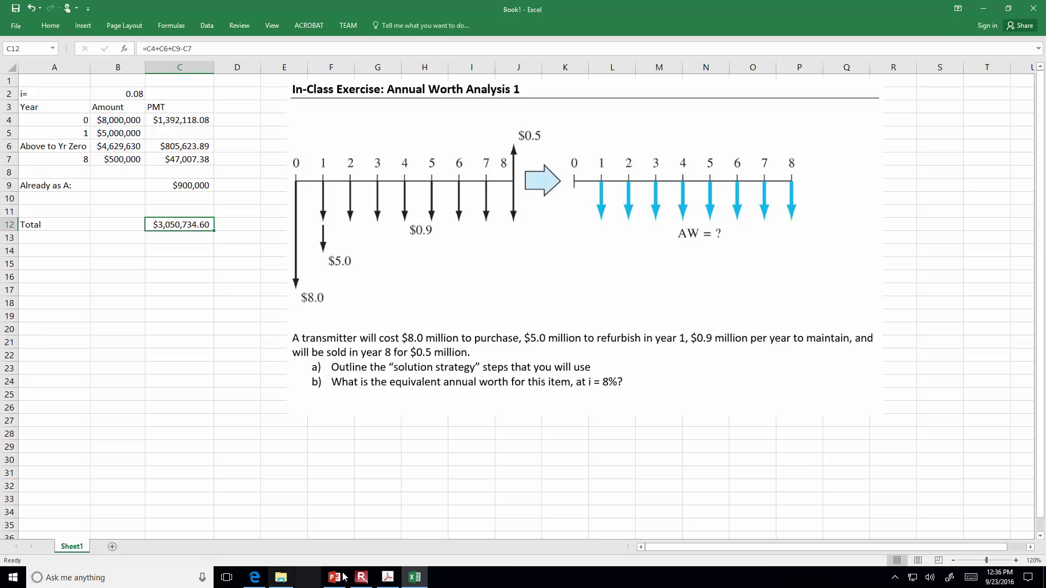
left_click(385, 578)
left_click(385, 581)
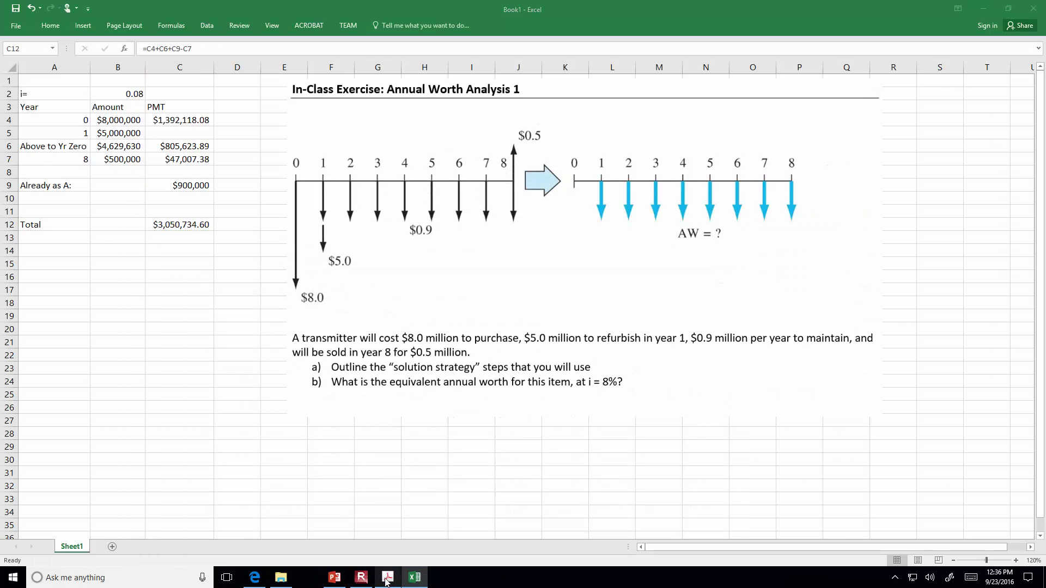
left_click(388, 578)
scroll(462, 196, "down", 1)
scroll(461, 196, "down", 8)
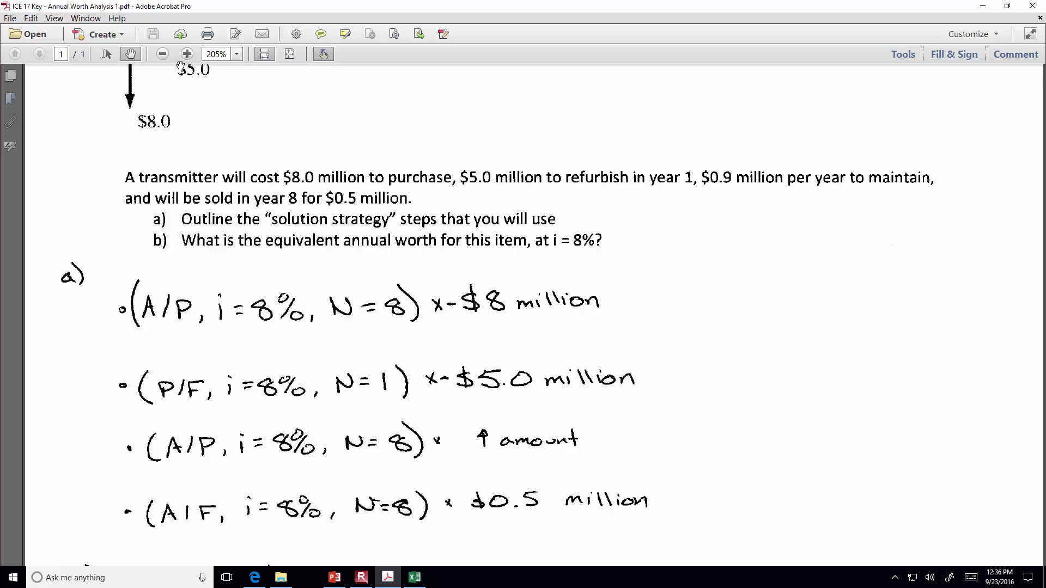
- Scroll the answer key down to part b and set the zoom to 140%
left_click(162, 54)
left_click(162, 54)
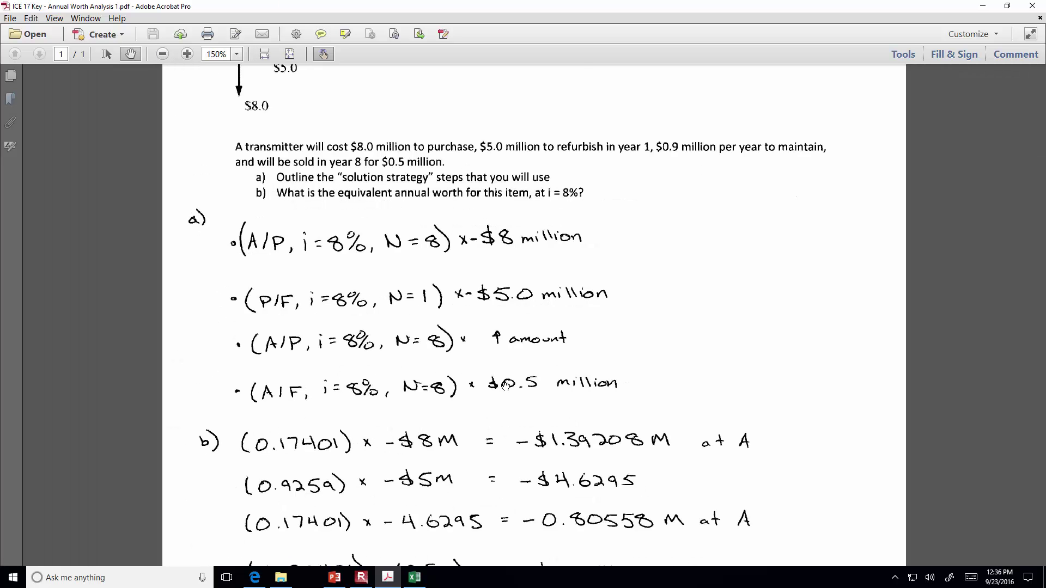
scroll(506, 387, "down", 2)
scroll(505, 388, "down", 1)
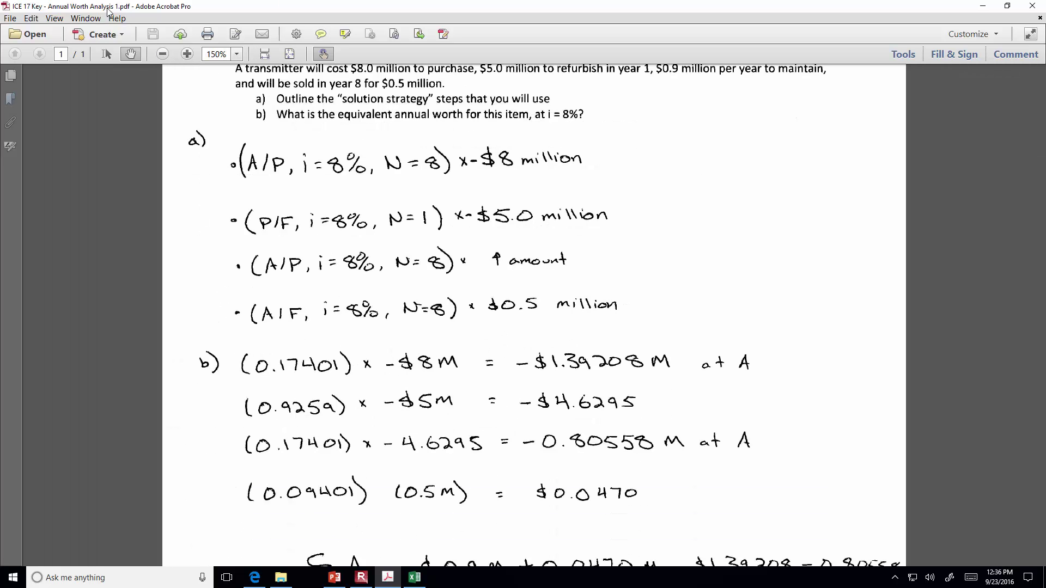
scroll(839, 468, "down", 2)
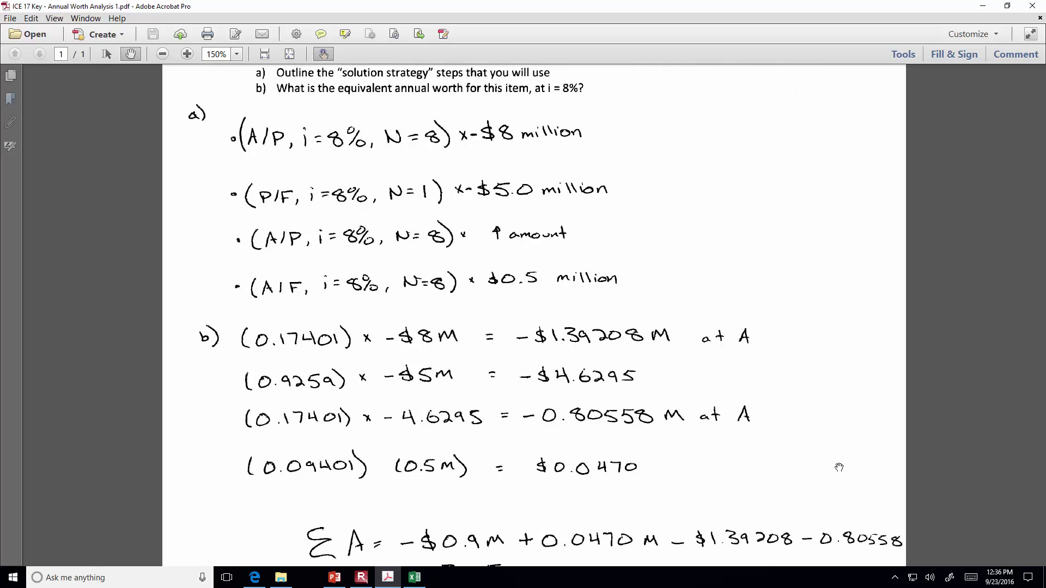
scroll(839, 468, "down", 1)
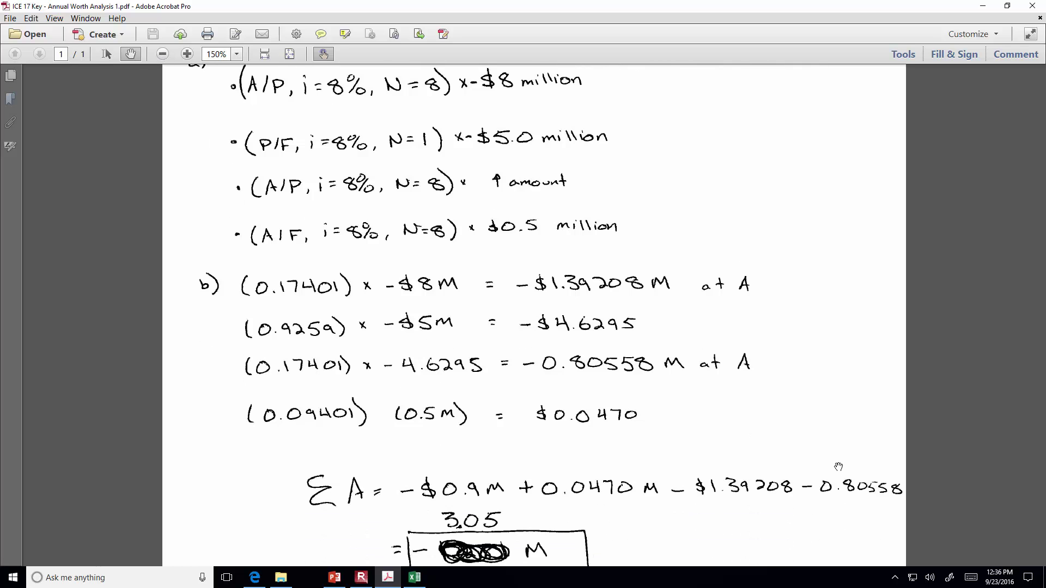
left_click(226, 54)
type("1")
key("Return")
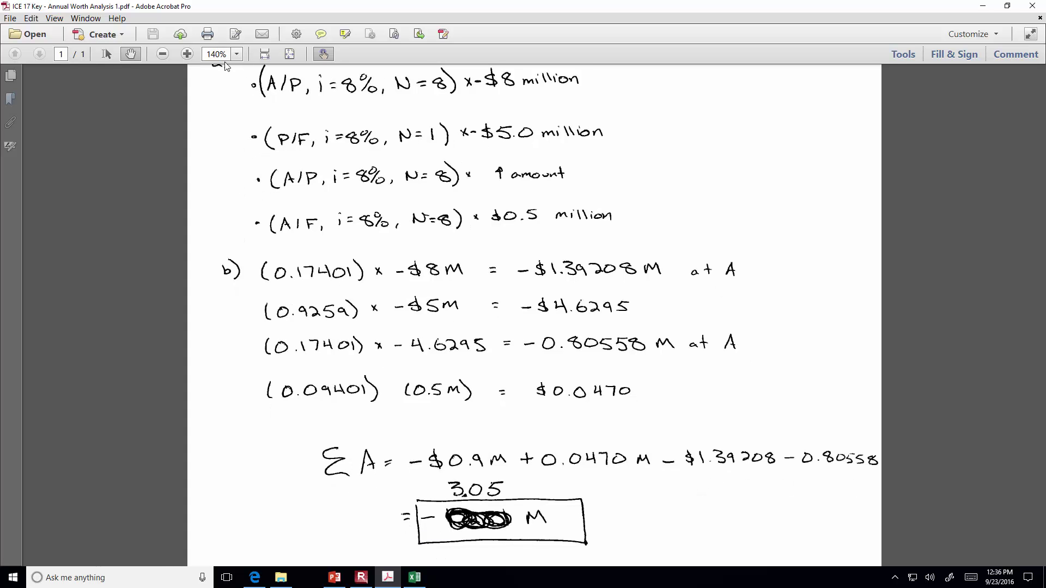
- Pause the screen recording, then bring the recorder back
scroll(819, 394, "up", 1)
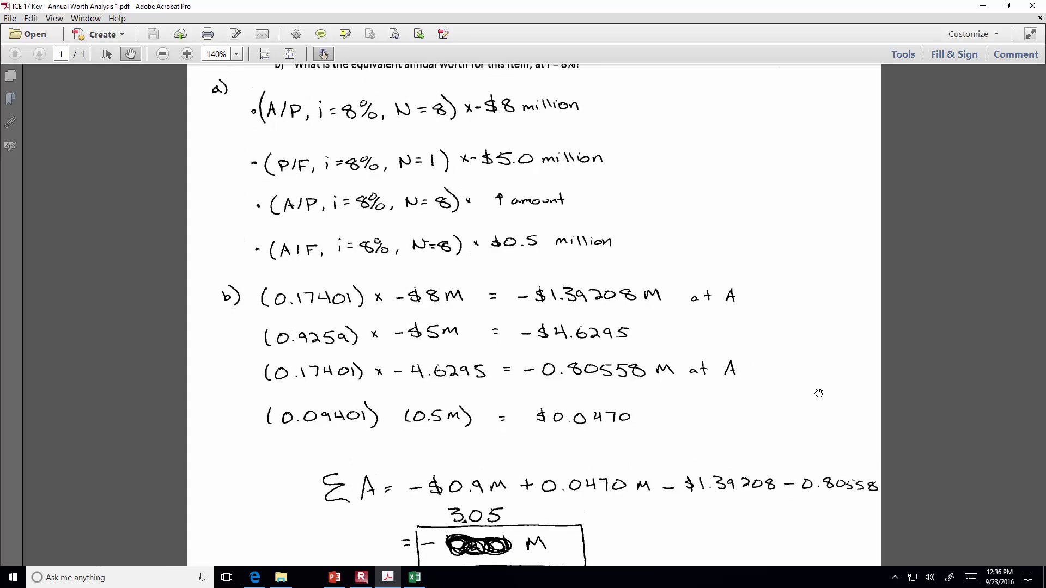
scroll(818, 394, "down", 1)
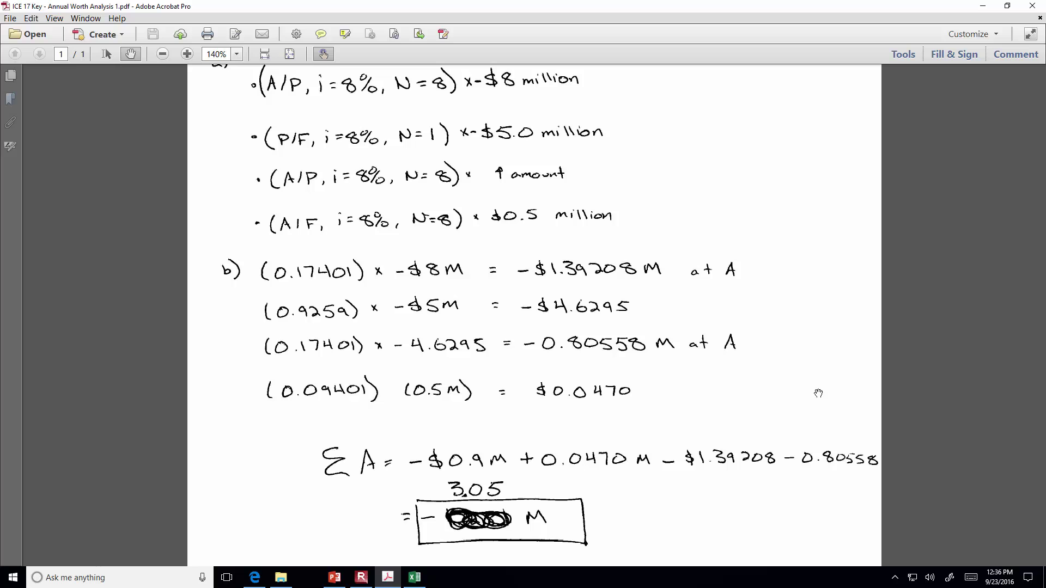
left_click(369, 581)
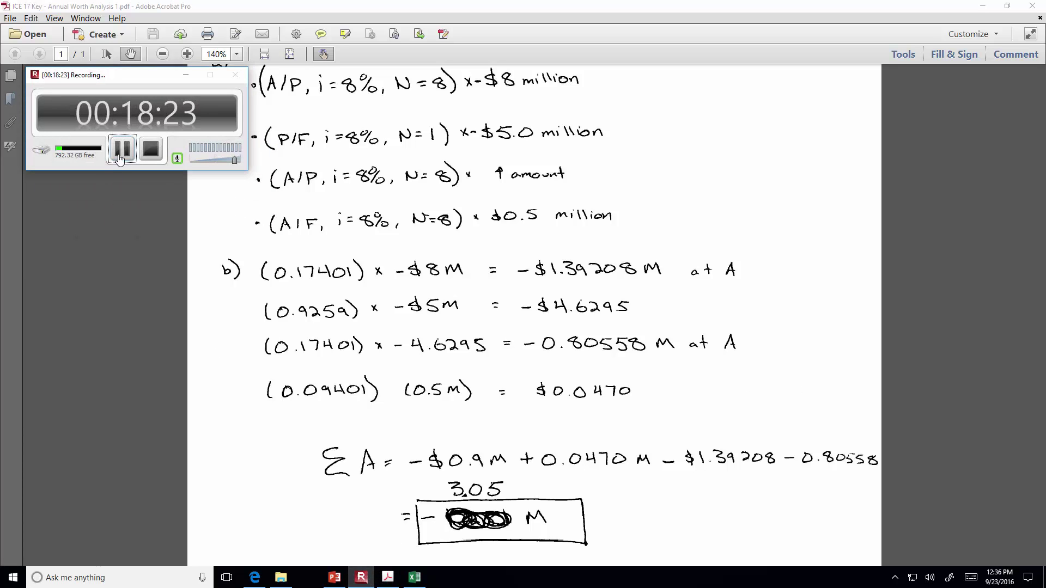
left_click(116, 154)
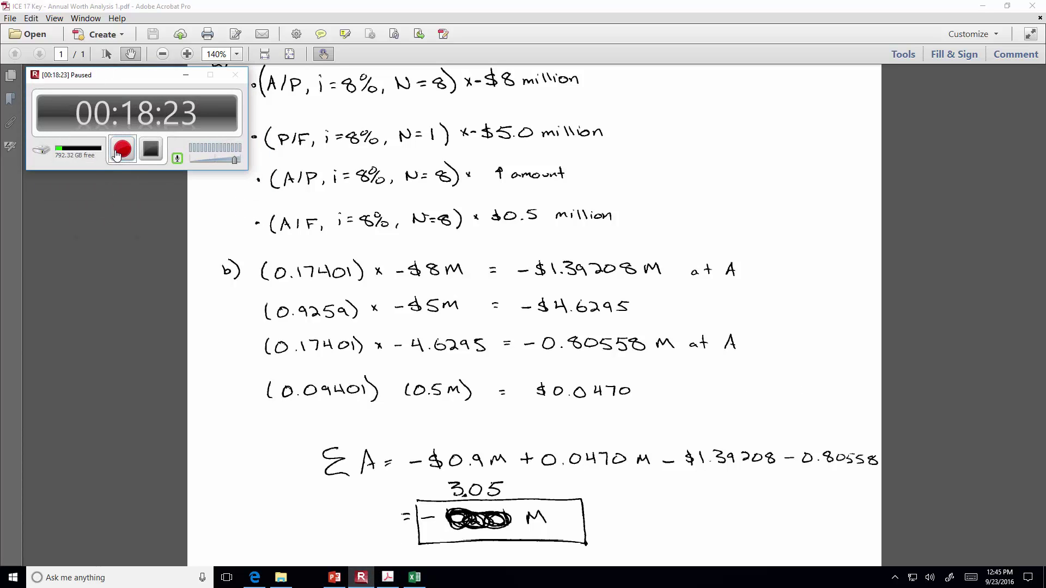
left_click(117, 154)
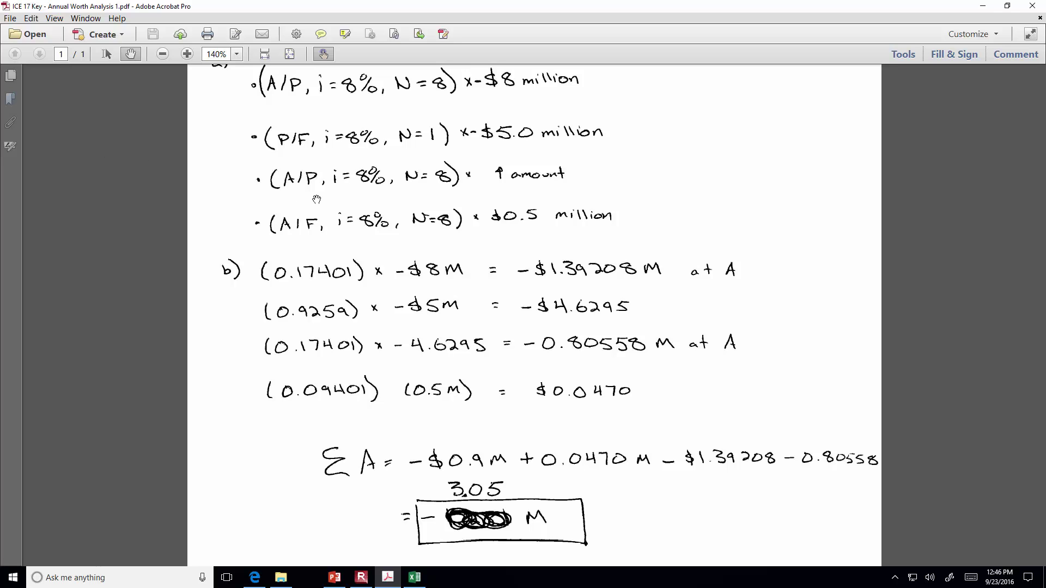
left_click(362, 577)
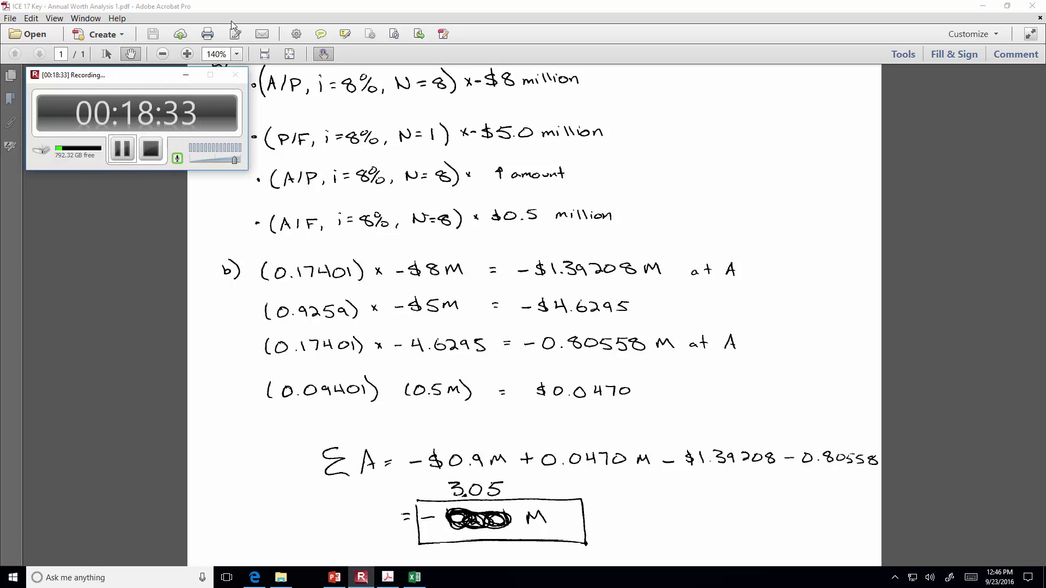
- Zoom out to 71.1% to show the full page with the ΣA ≈ 3.05 million result
left_click(160, 56)
left_click(161, 57)
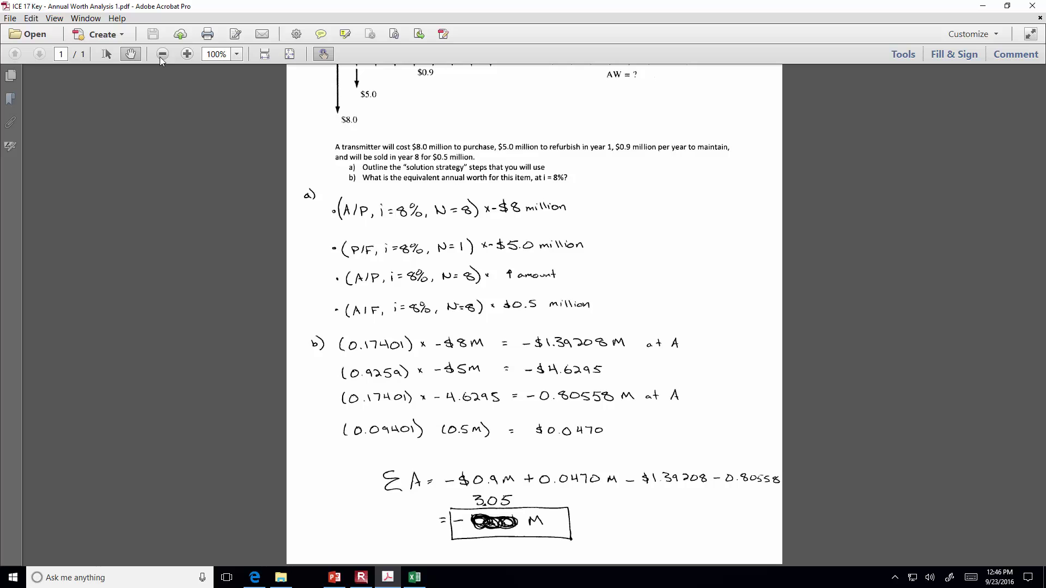
left_click(160, 57)
left_click(160, 56)
left_click(362, 579)
left_click(362, 578)
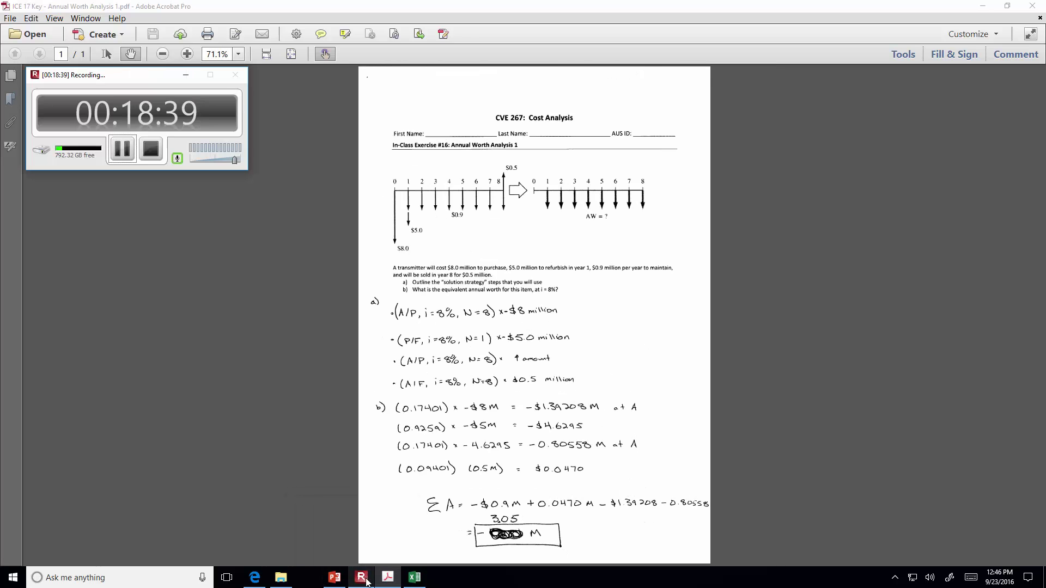